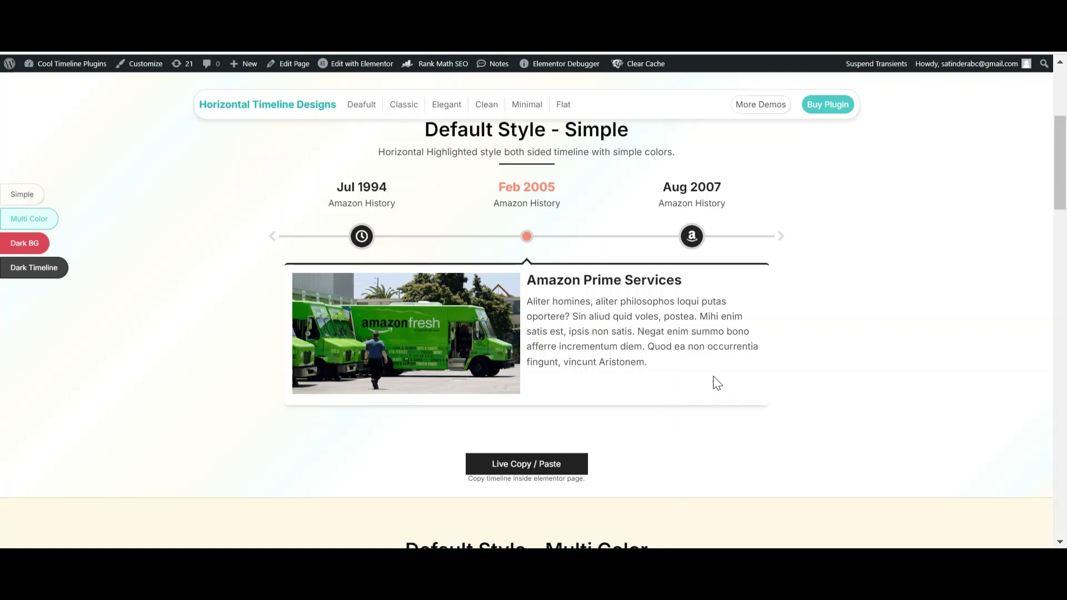
Advance the Simple timeline one entry and the Multi Color timeline to 2004 - 2008
left_click(781, 236)
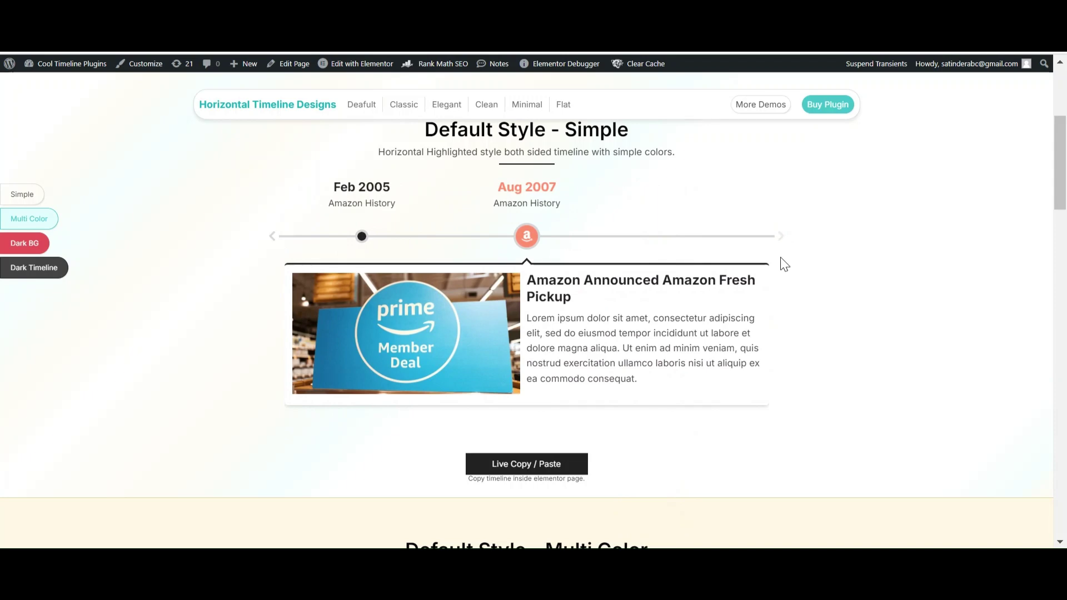
scroll(765, 330, "down", 7)
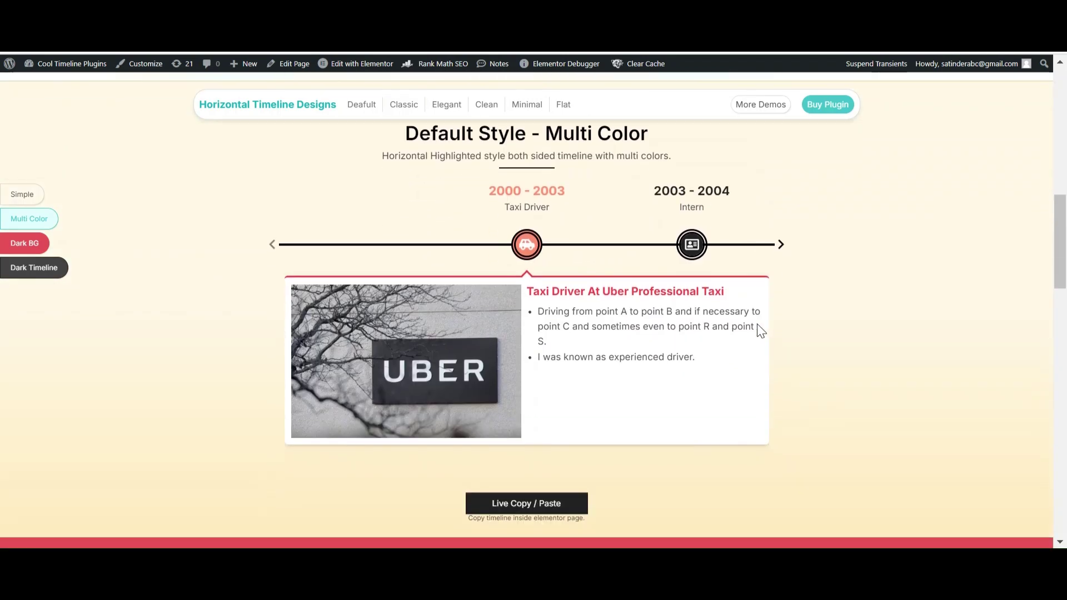
left_click(780, 245)
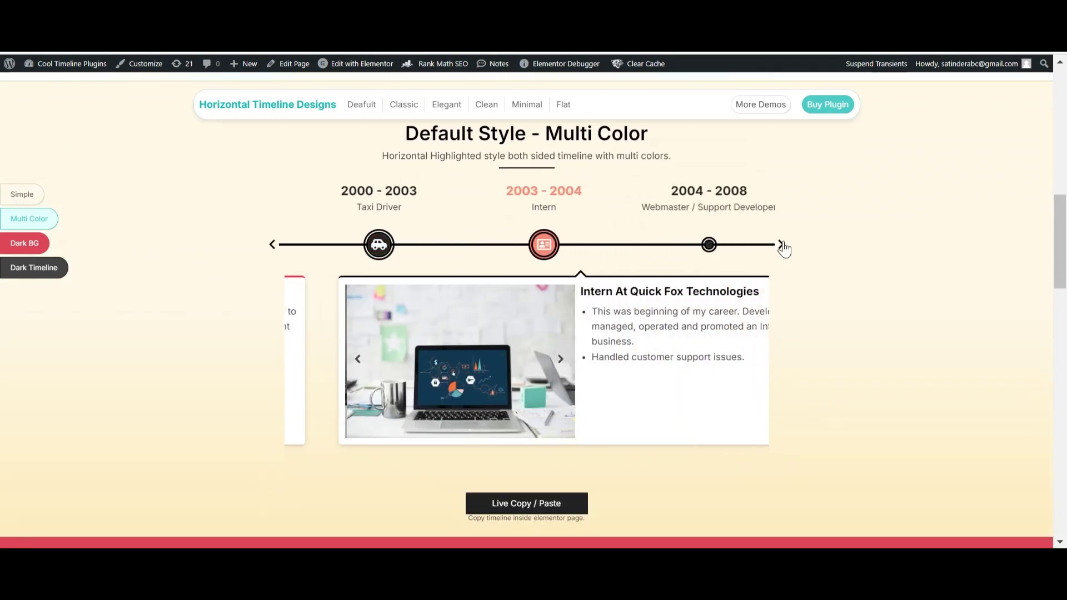
left_click(780, 245)
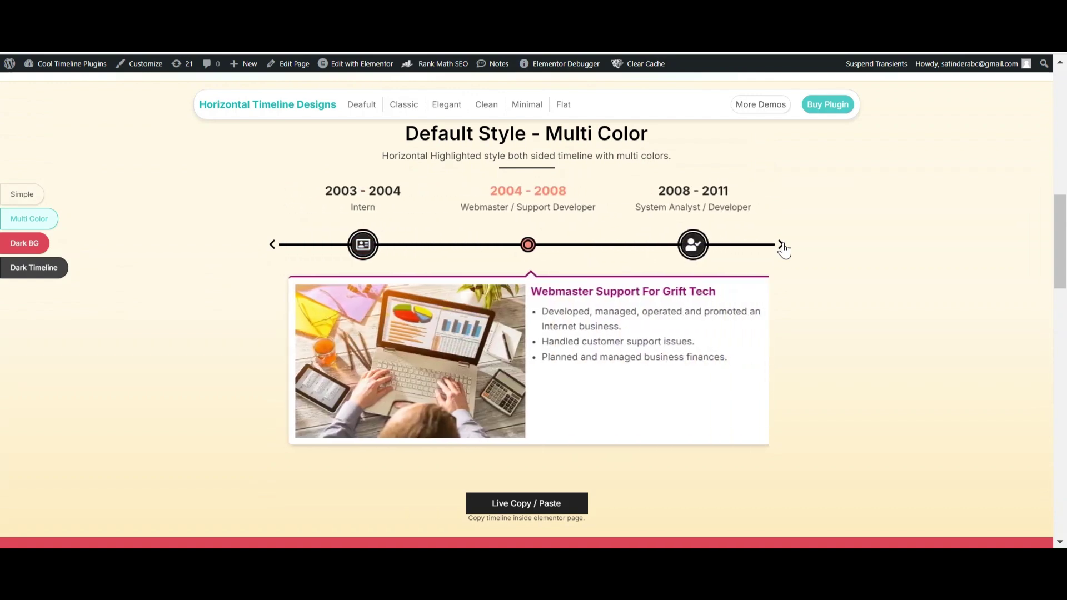
Advance the Dark BG timeline to Apr 3 2020 and the Dark timeline from Strategy to Planning
scroll(785, 286, "down", 3)
scroll(780, 283, "down", 3)
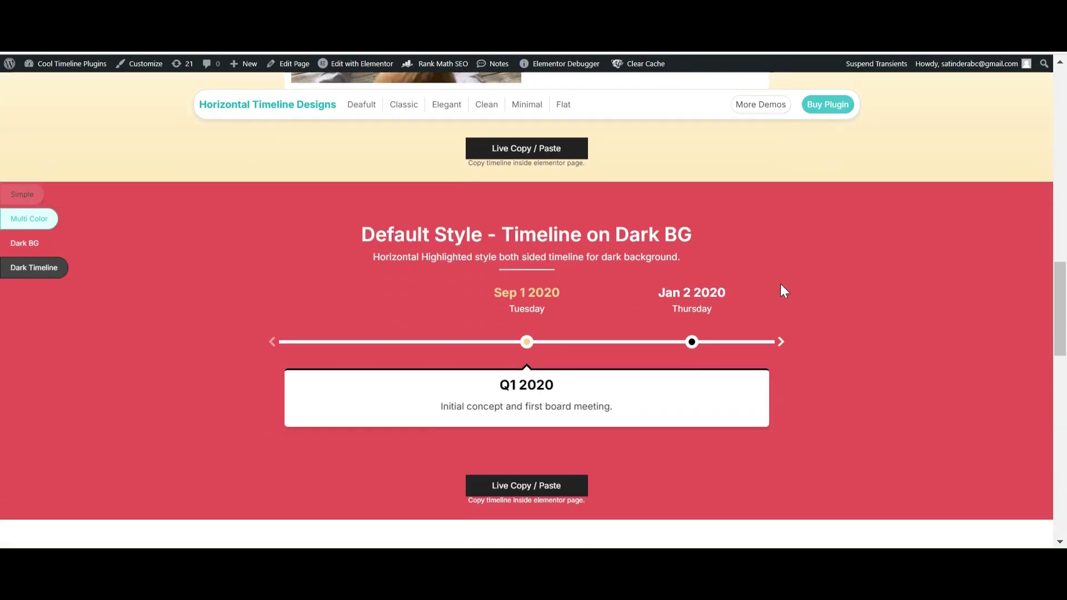
scroll(780, 267, "down", 3)
left_click(781, 199)
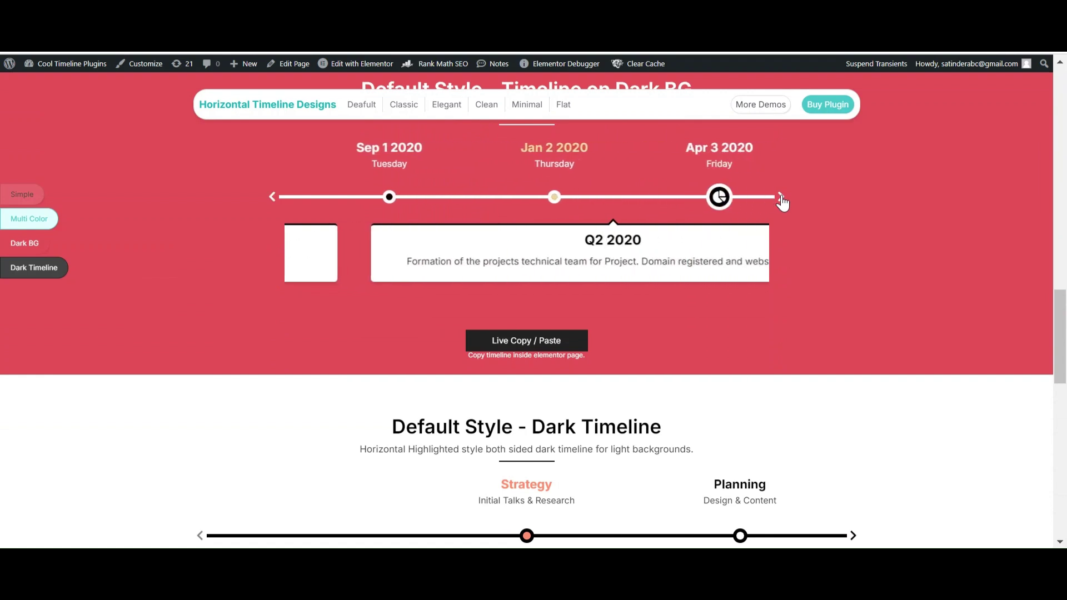
left_click(781, 199)
scroll(776, 285, "down", 5)
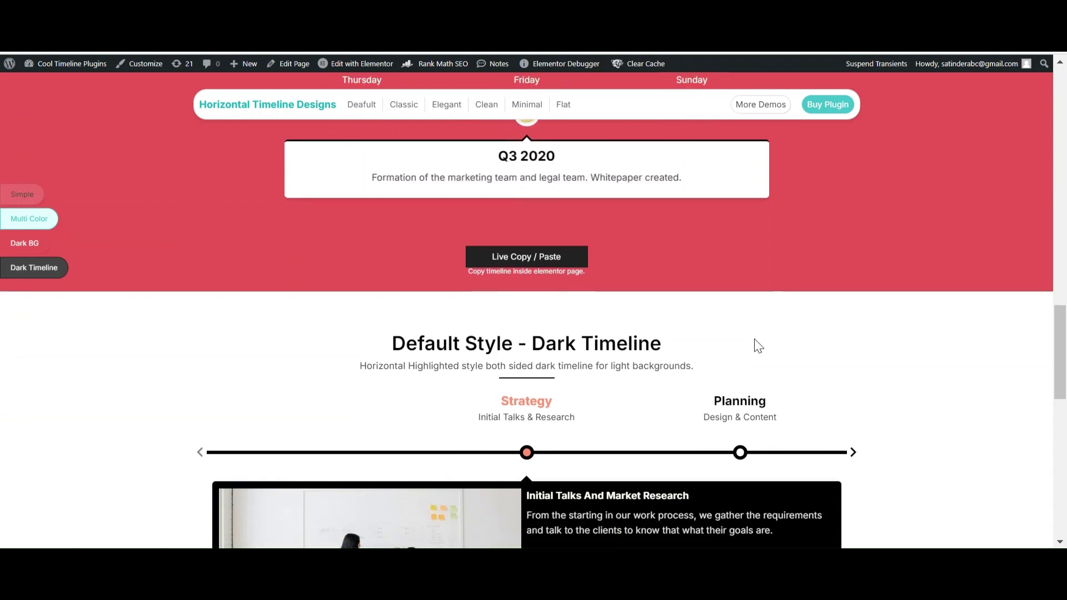
left_click(853, 285)
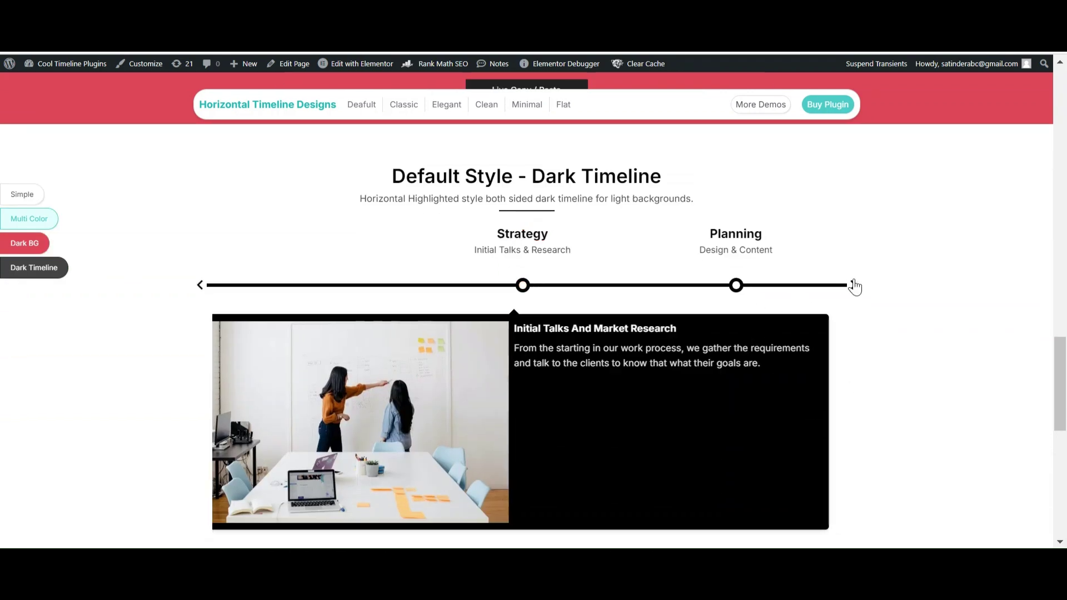
scroll(844, 314, "down", 3)
scroll(840, 322, "up", 1)
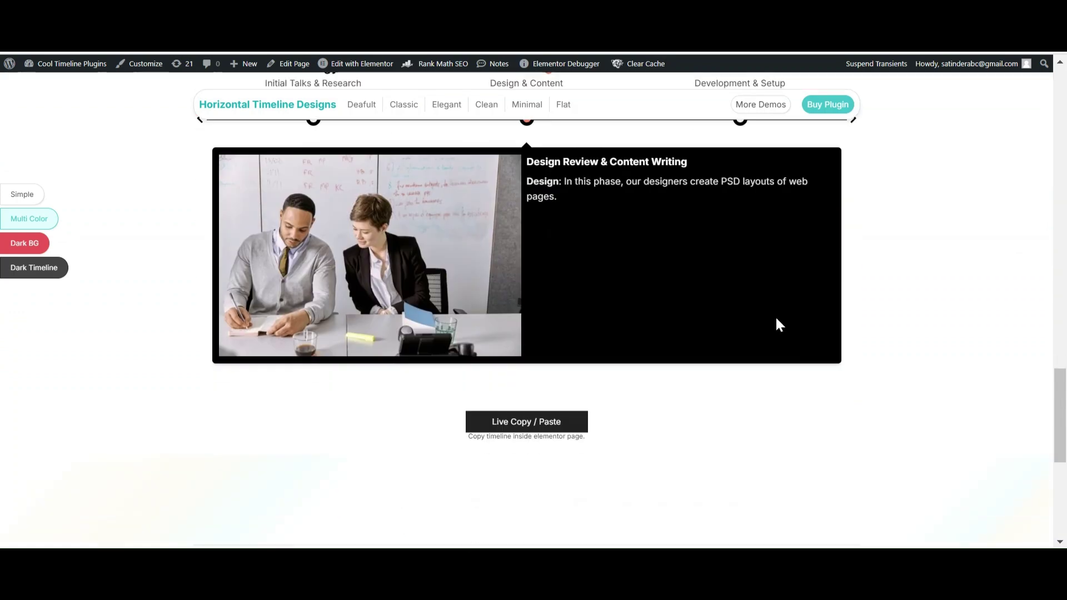
scroll(779, 324, "up", 6)
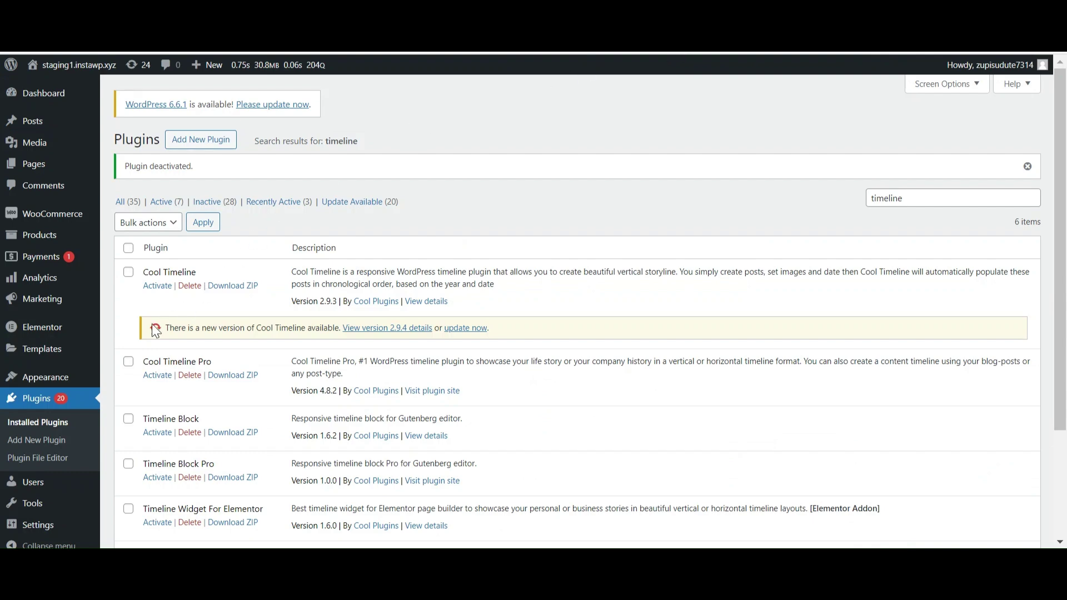
Activate Timeline Widget Pro For Elementor and open the About Us page in Elementor from All Pages
scroll(157, 389, "down", 3)
left_click(158, 424)
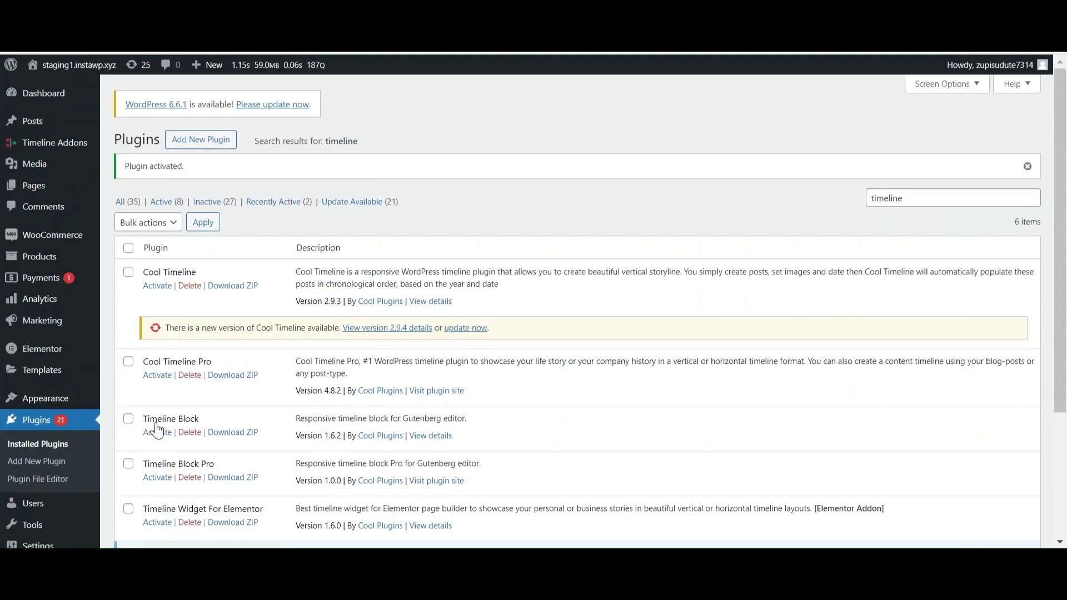
mouse_move(35, 195)
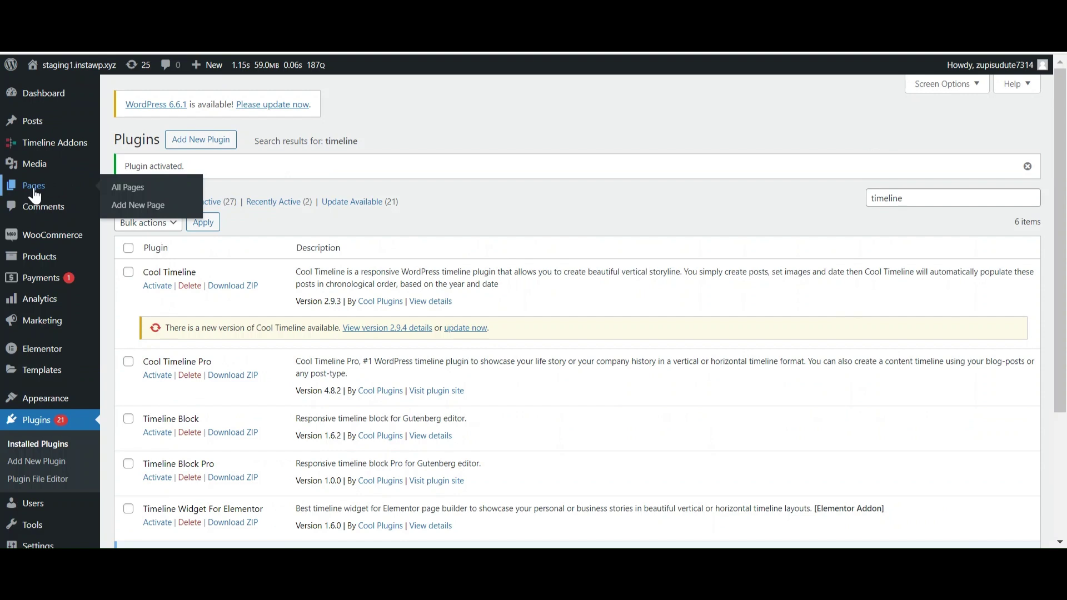
left_click(34, 195)
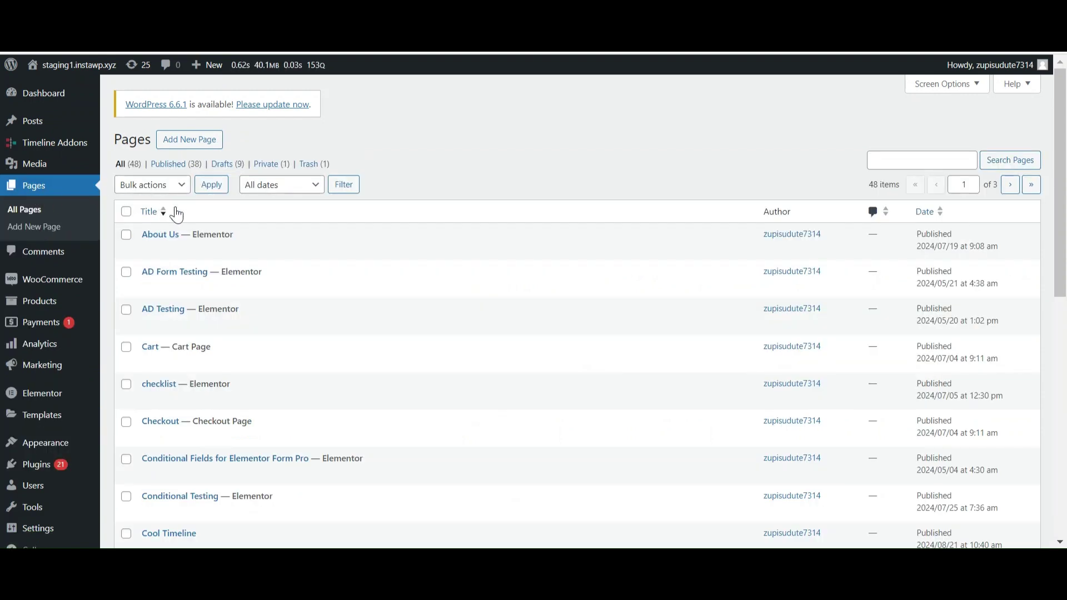
left_click(295, 254)
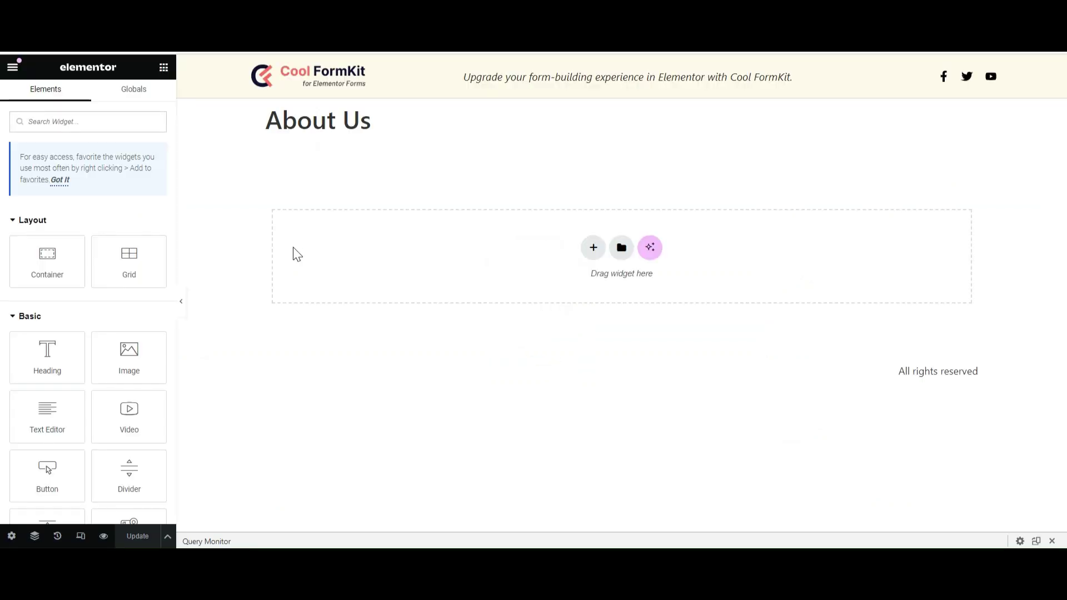
Search widgets for 'timel' and add the Story Timeline widget, previewing its three sample Amazon stories
left_click(60, 122)
type("timeline")
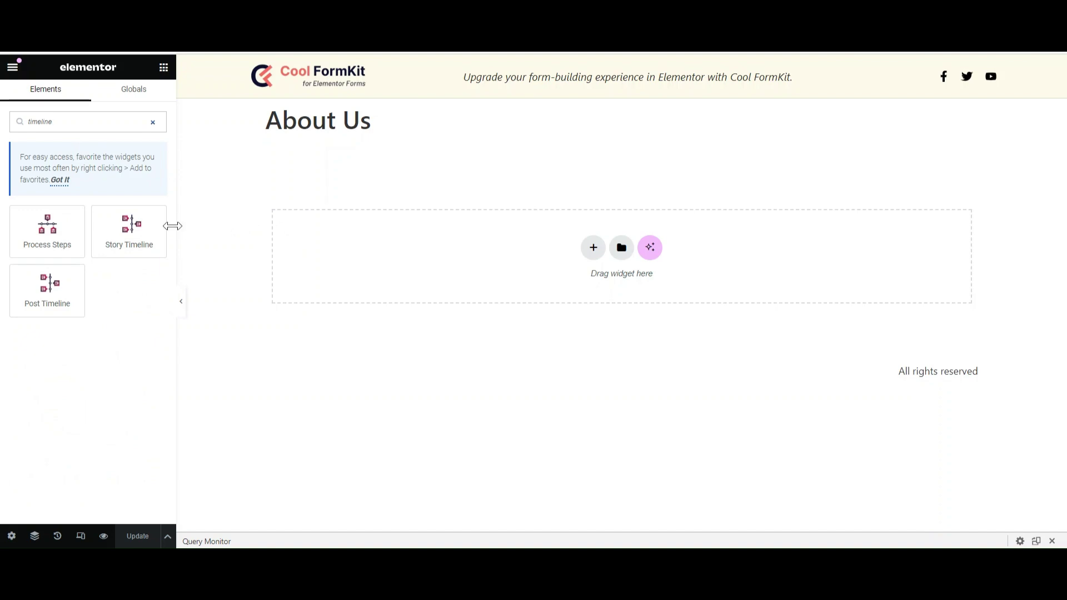
left_click(135, 233)
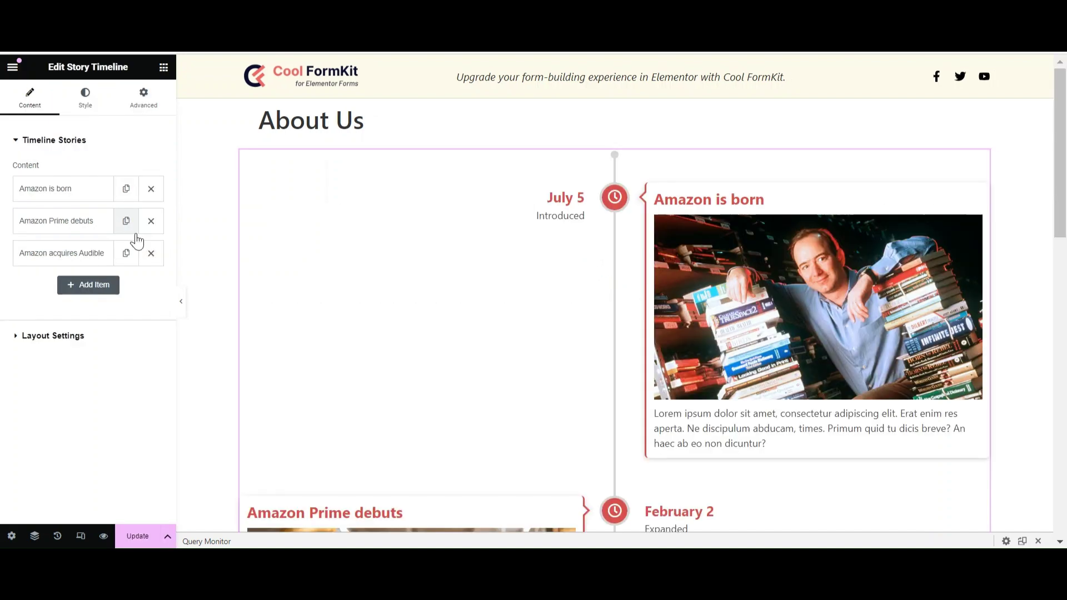
scroll(473, 245, "down", 6)
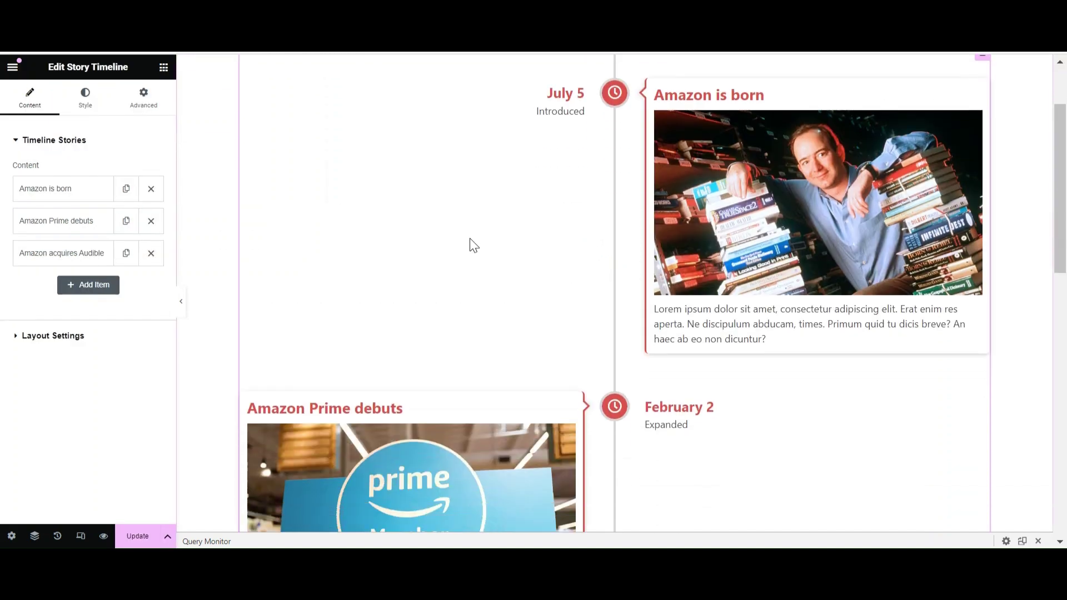
scroll(470, 242, "down", 3)
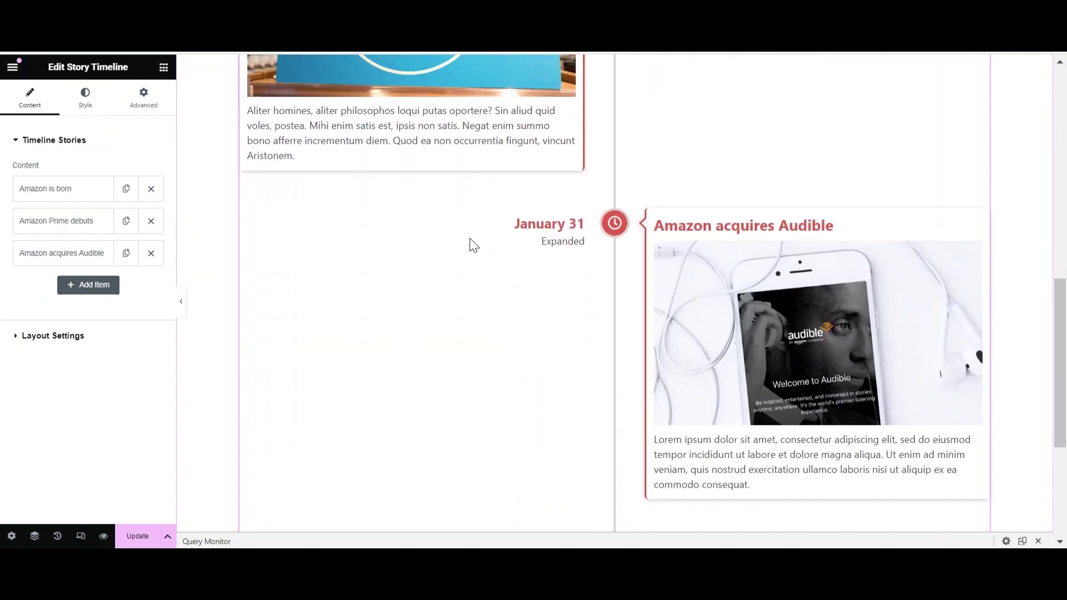
scroll(470, 243, "up", 10)
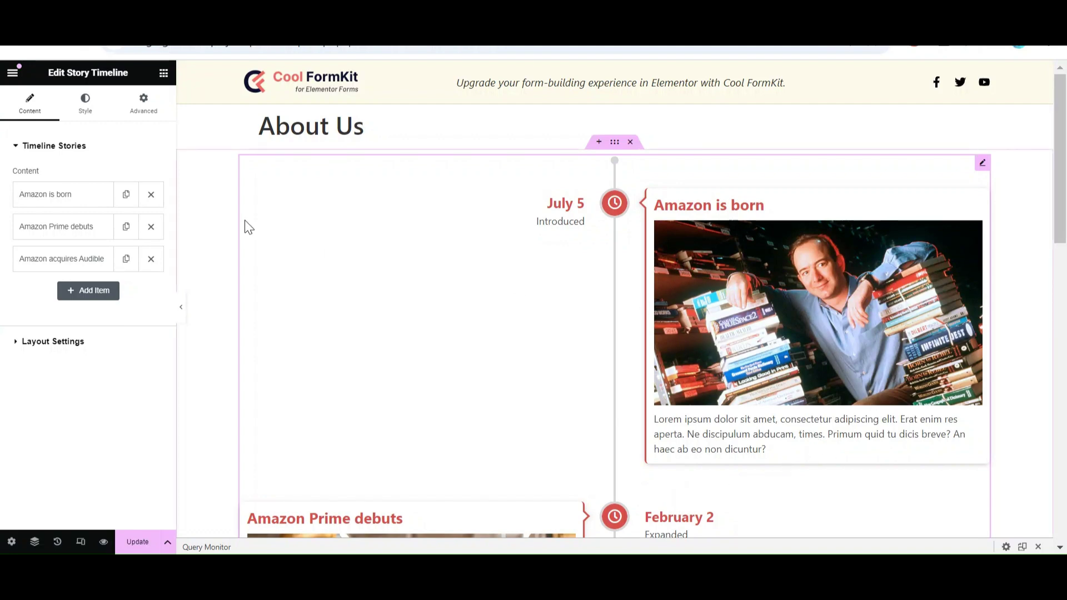
Turn on the 1993 year label for 'Amazon is born' and replace its Introduced sub label with Founded
left_click(62, 200)
left_click(139, 259)
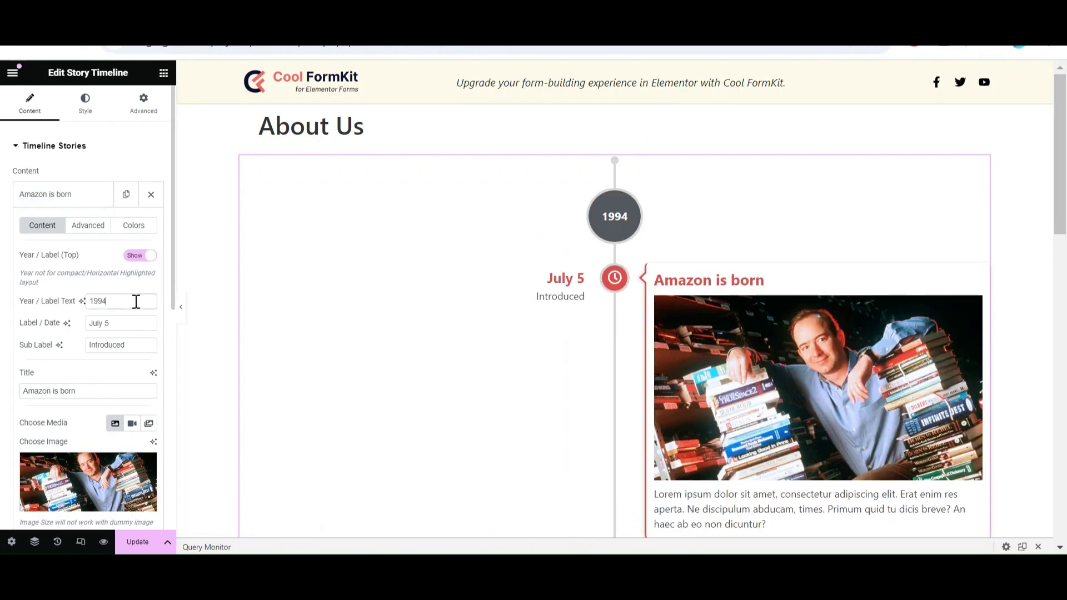
left_click(122, 324)
key("BackSpace")
key("BackSpace")
key("BackSpace")
key("BackSpace")
key("BackSpace")
key("BackSpace")
key("BackSpace")
key("BackSpace")
key("BackSpace")
key("BackSpace")
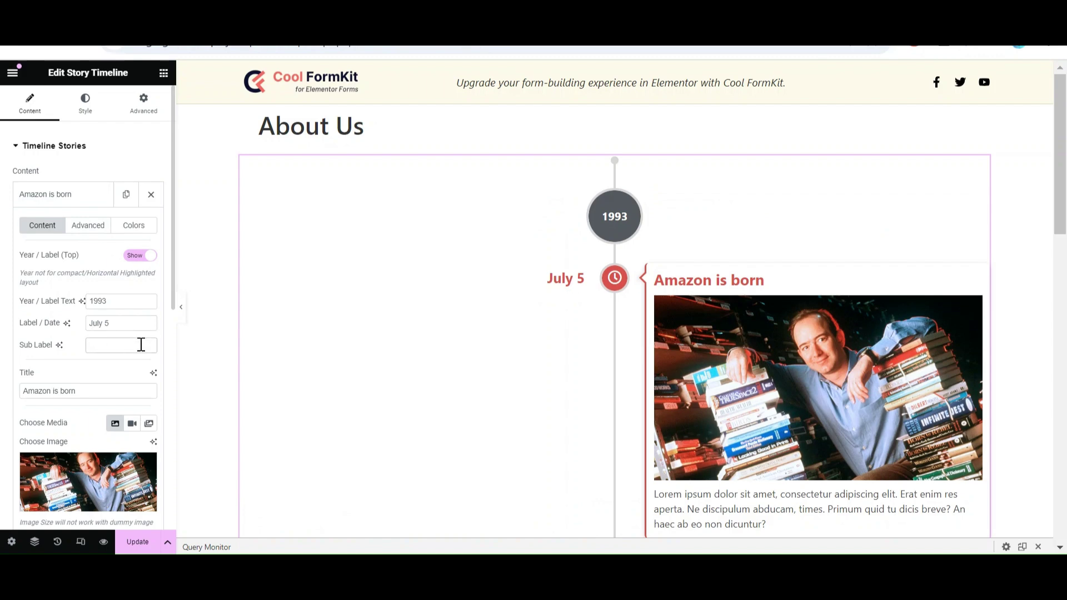
type("Founded")
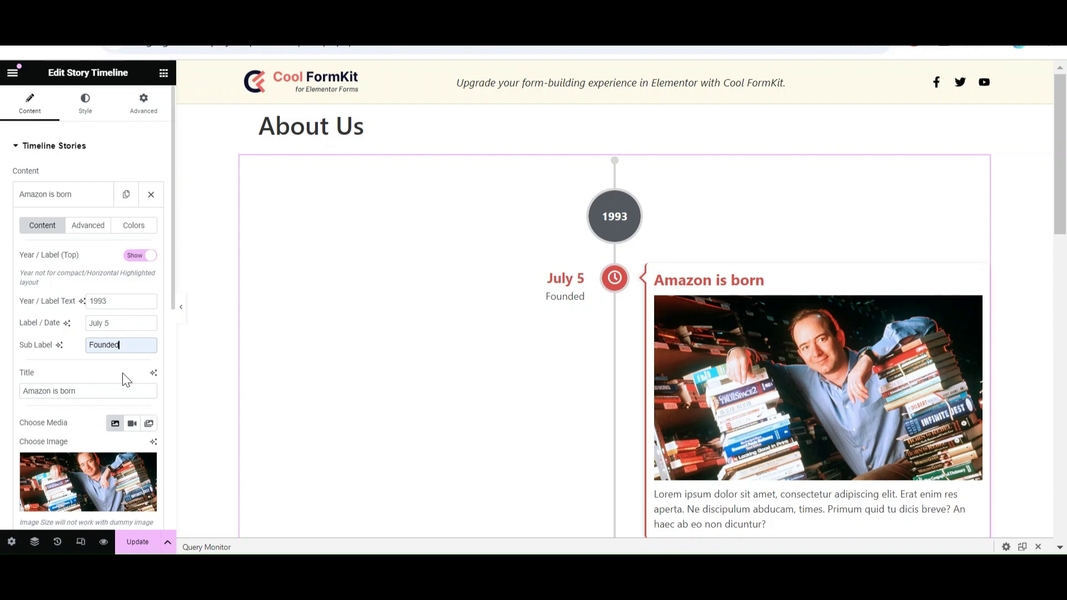
scroll(126, 380, "down", 3)
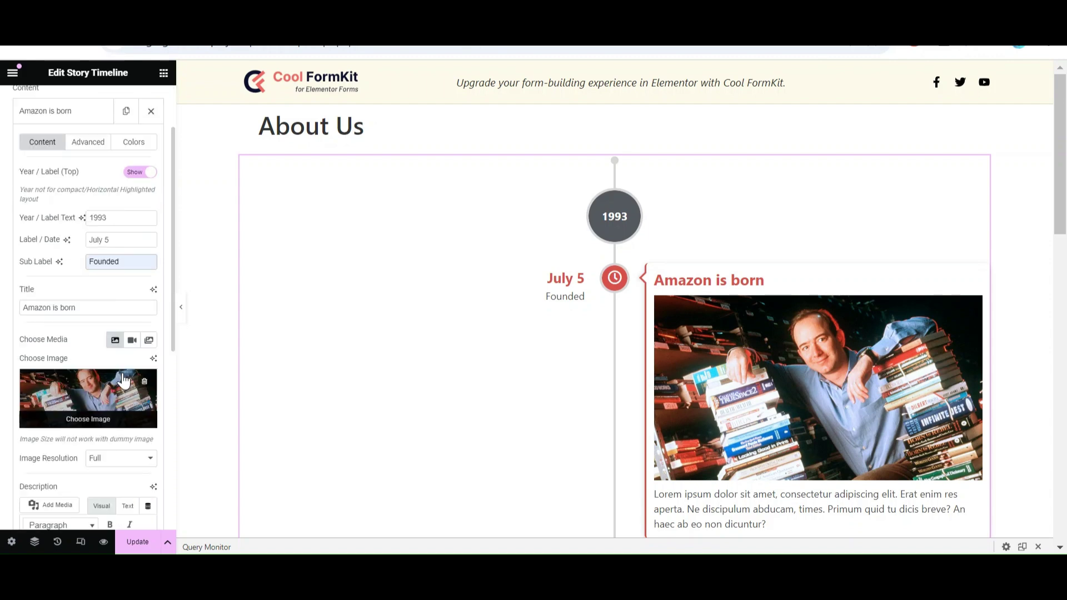
Switch 'Amazon is born' media to a YouTube video and paste Amazon's founding history as its description
left_click(132, 341)
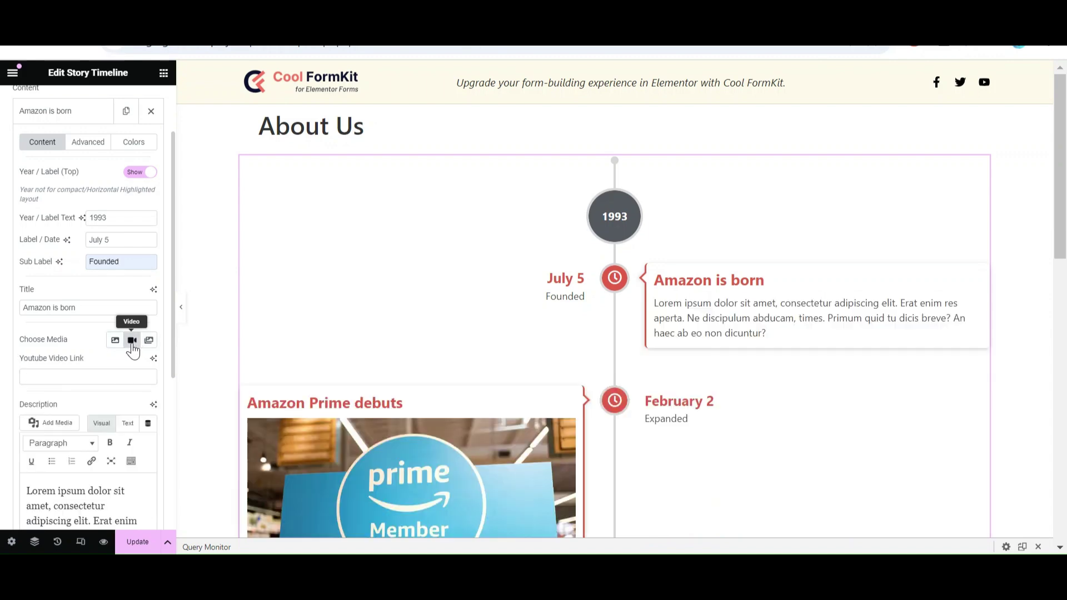
scroll(93, 348, "down", 3)
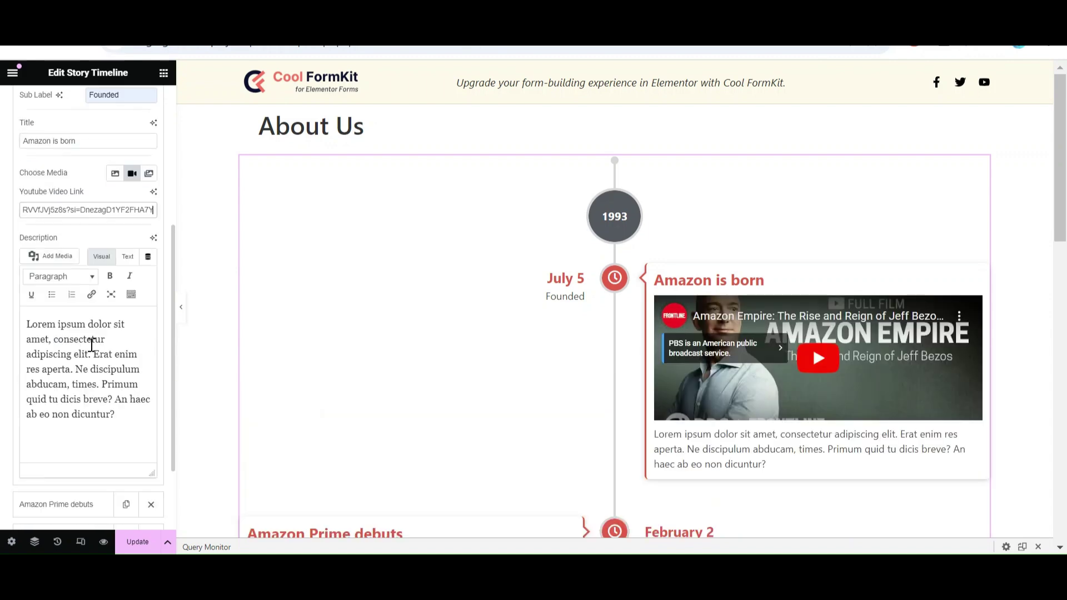
left_click_drag(115, 416, 24, 328)
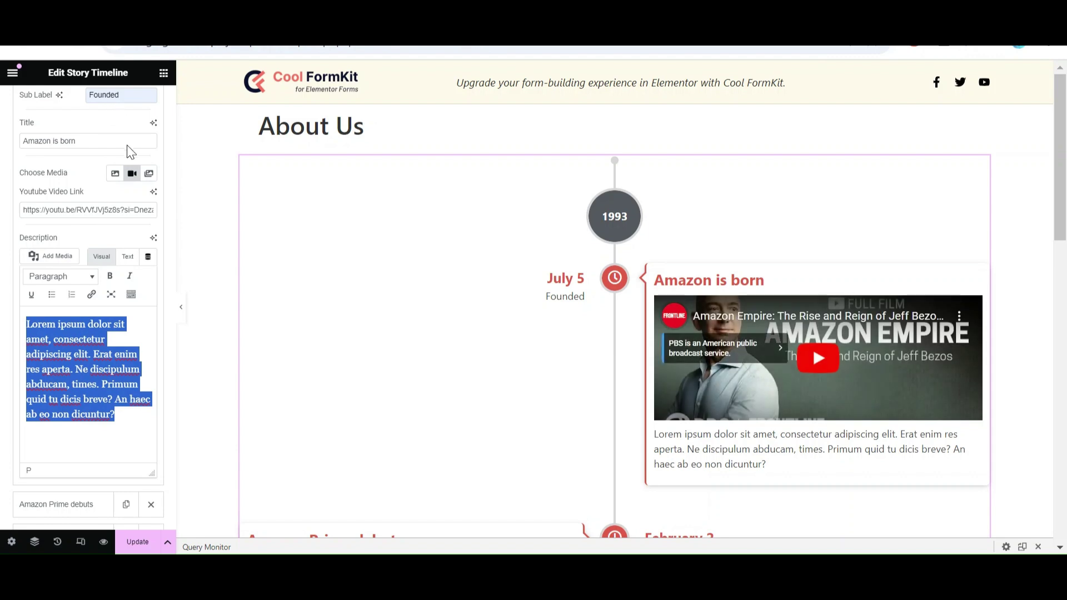
type("Amazon, founded by Jeff Bezos on July 5, 1994, began as an online bookstore operating out of a garage in Bellevue, Washington. Originally named \"Cadabra,\" the company quickly changed its name to Amazon, inspired by the vast South American river, symbolizing its potential to become a vast online marketplace.")
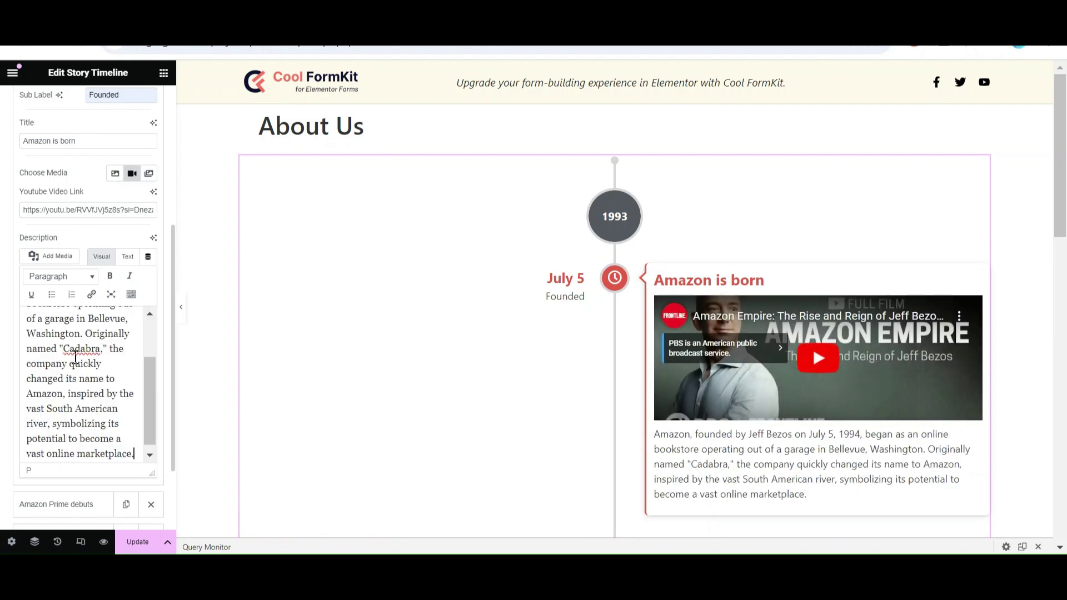
scroll(89, 333, "down", 2)
scroll(89, 278, "up", 3)
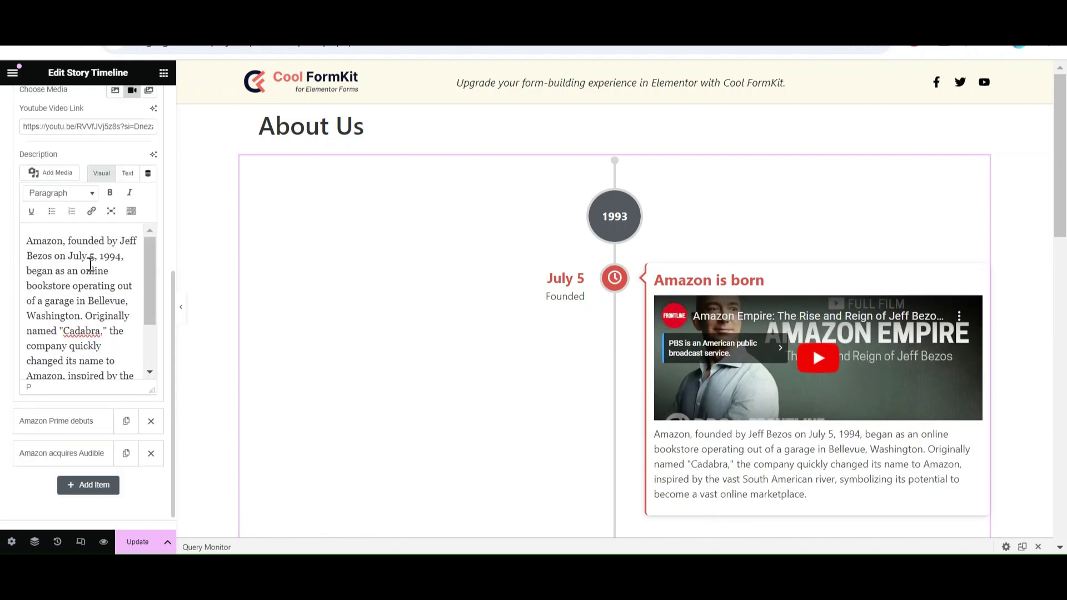
scroll(126, 149, "up", 6)
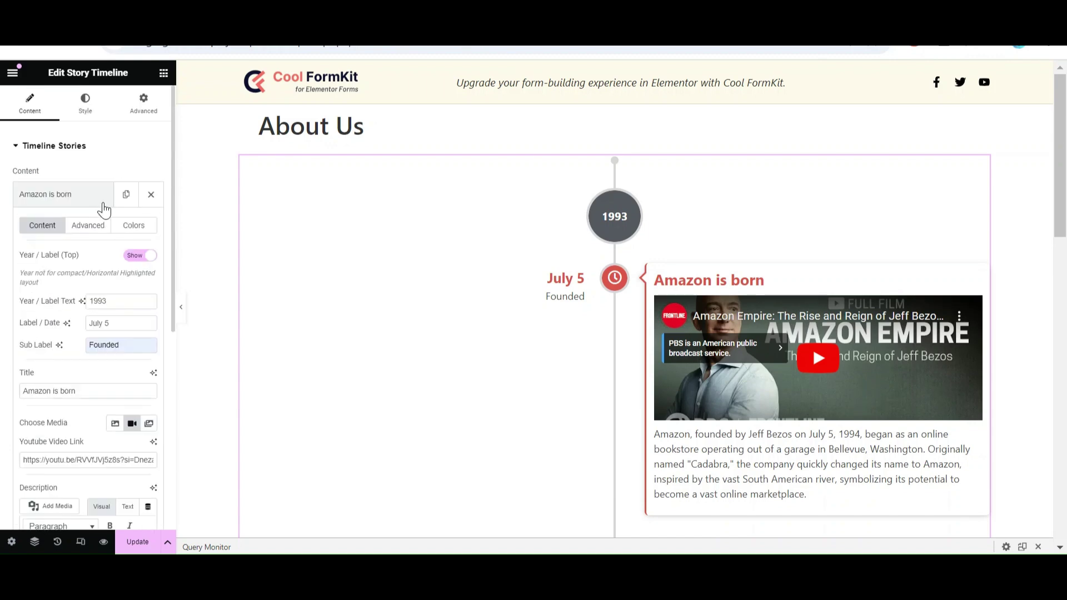
Set the 'Amazon is born' marker to the Amazon logo icon from the Icon Library
left_click(101, 230)
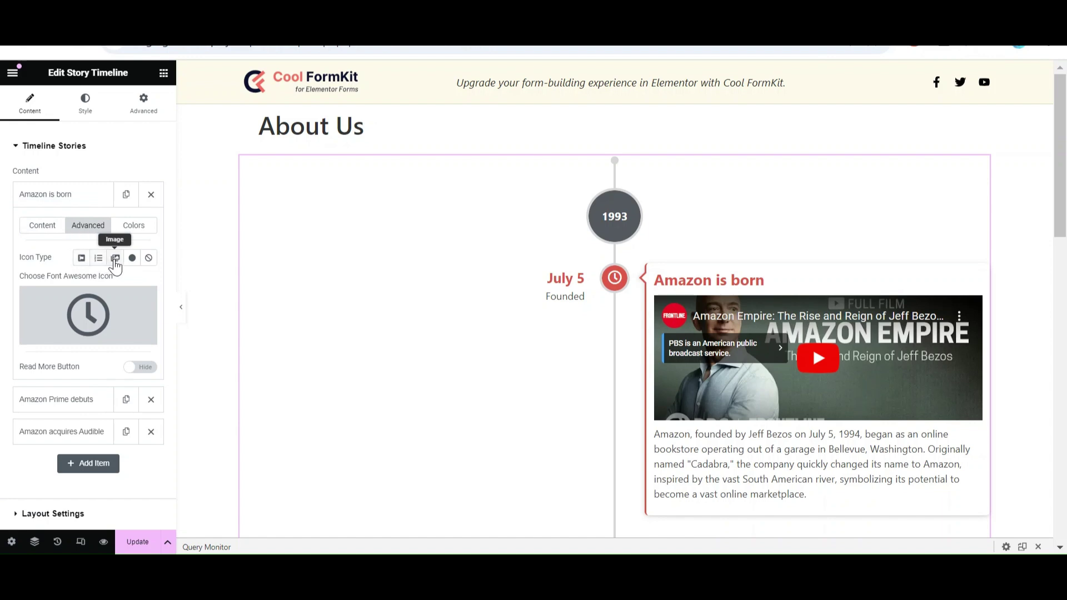
left_click(81, 259)
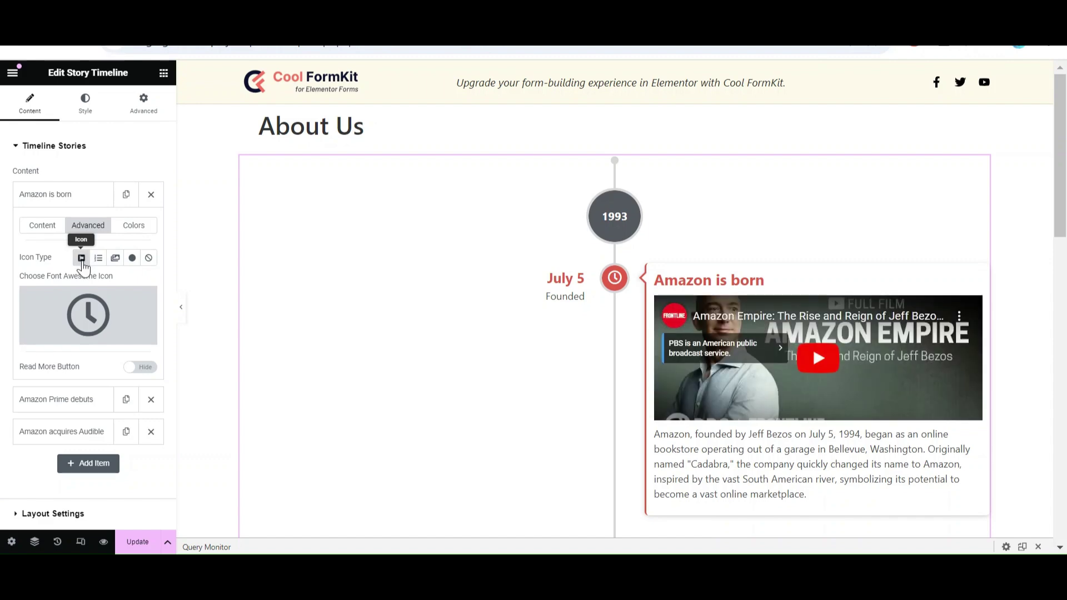
left_click(65, 340)
left_click(463, 129)
type("amazon")
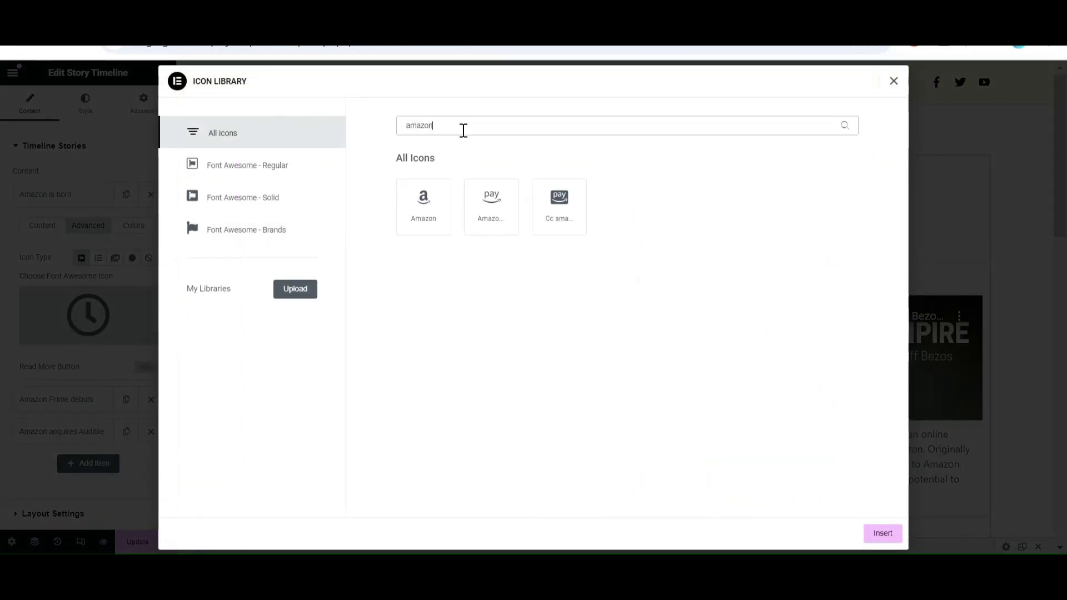
left_click(439, 202)
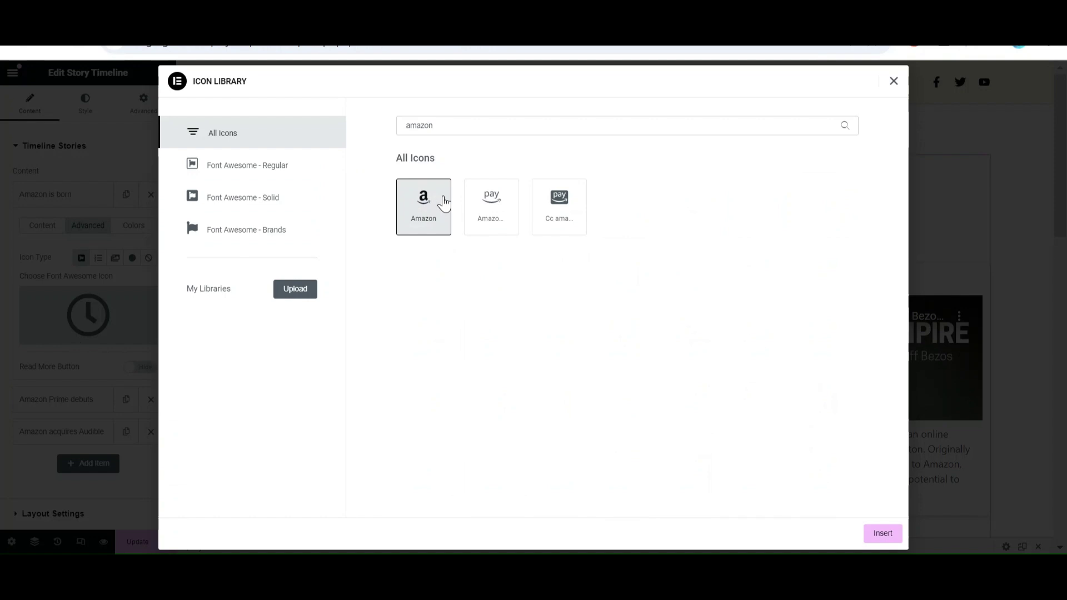
left_click(881, 533)
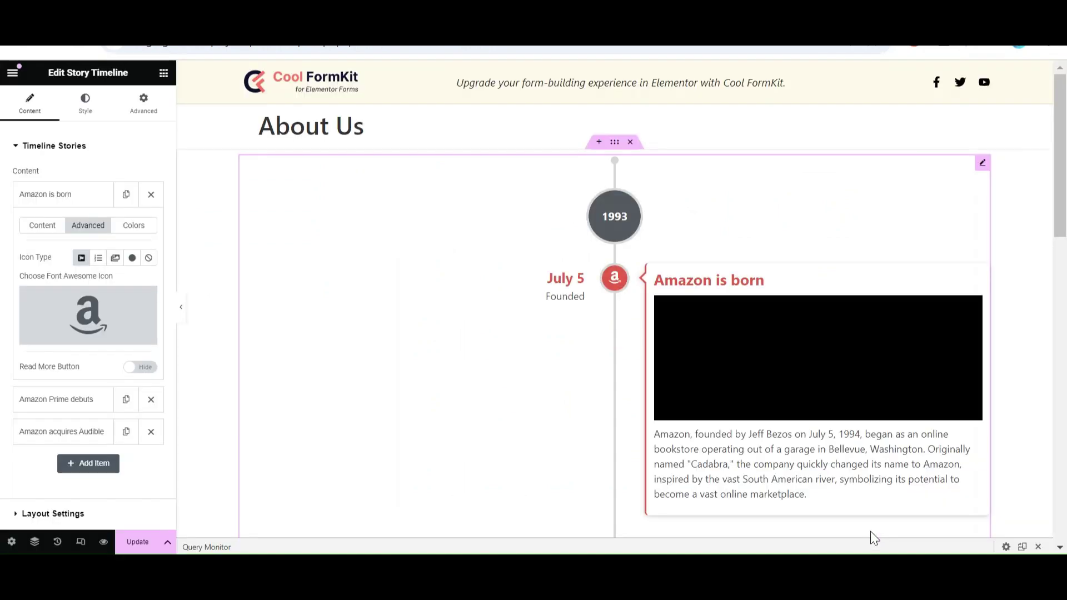
Enable the Read More button on the card, linking it to the YouTube video URL
mouse_move(116, 347)
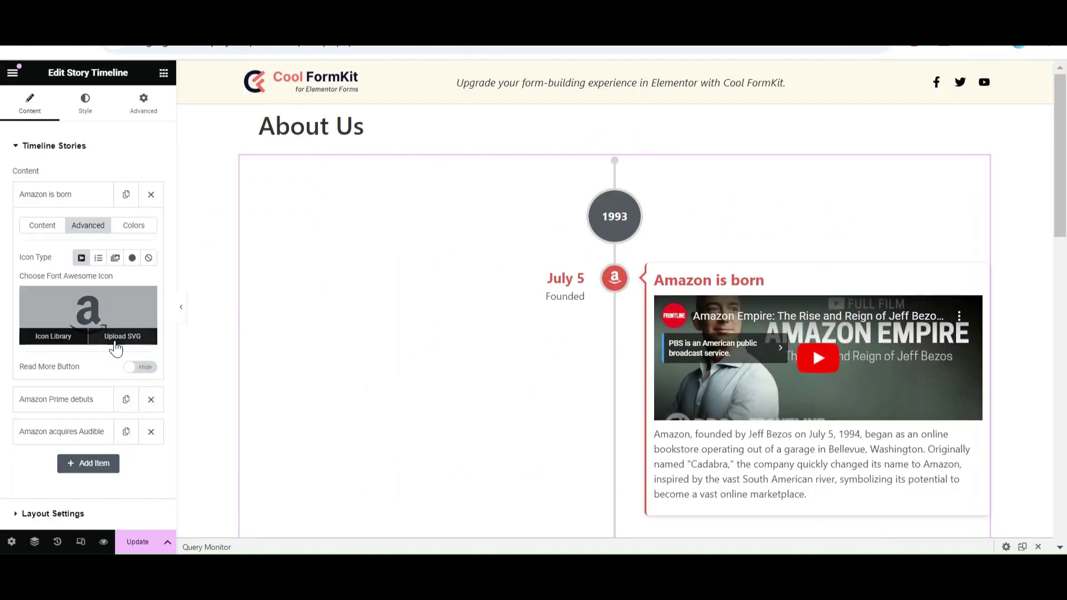
left_click(140, 369)
left_click(104, 423)
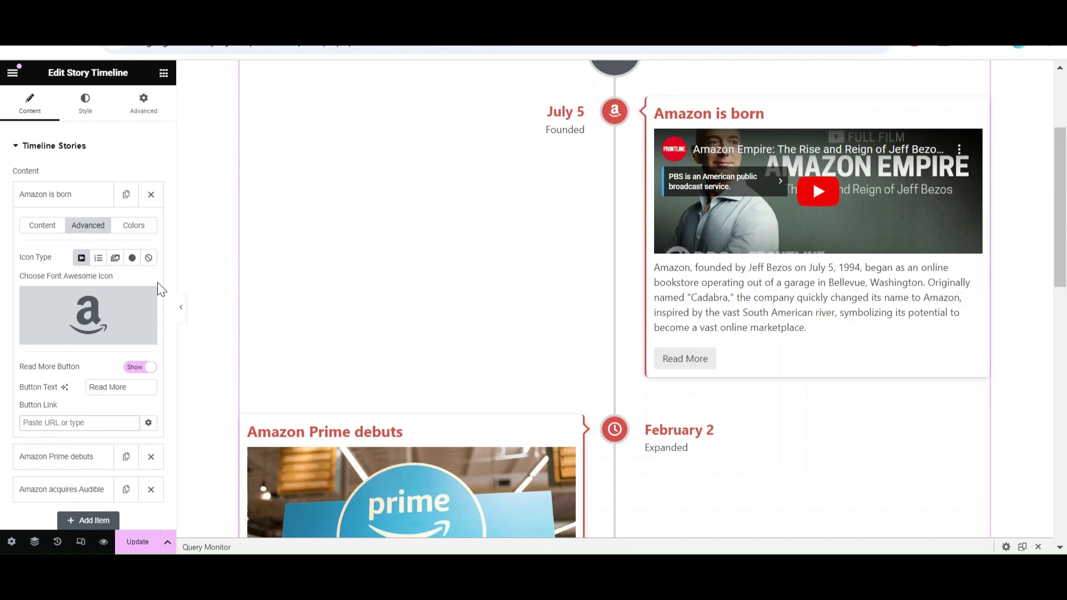
key("ctrl+v")
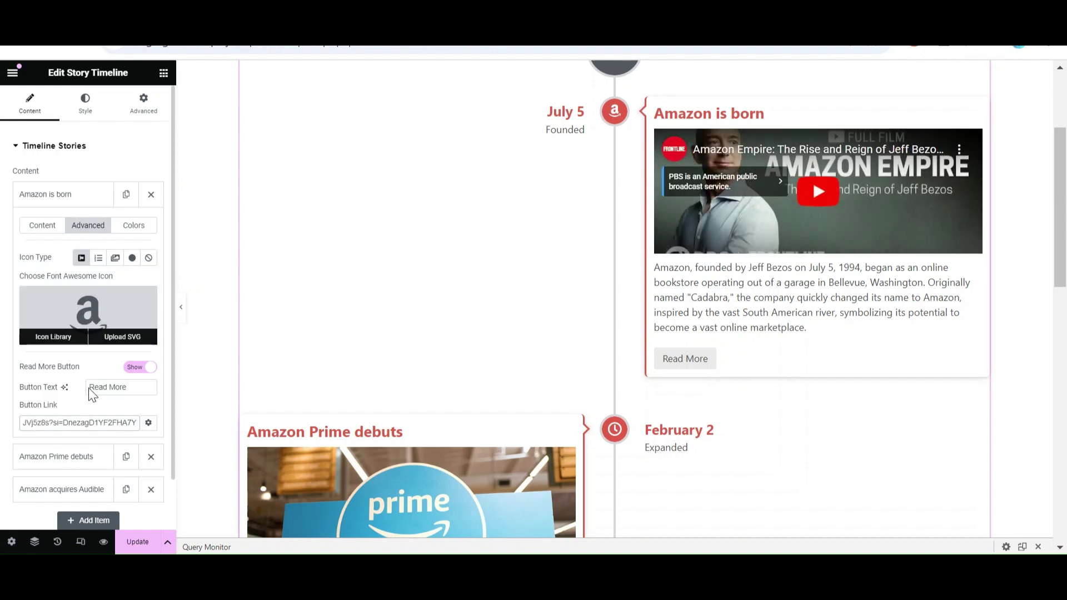
scroll(97, 409, "down", 1)
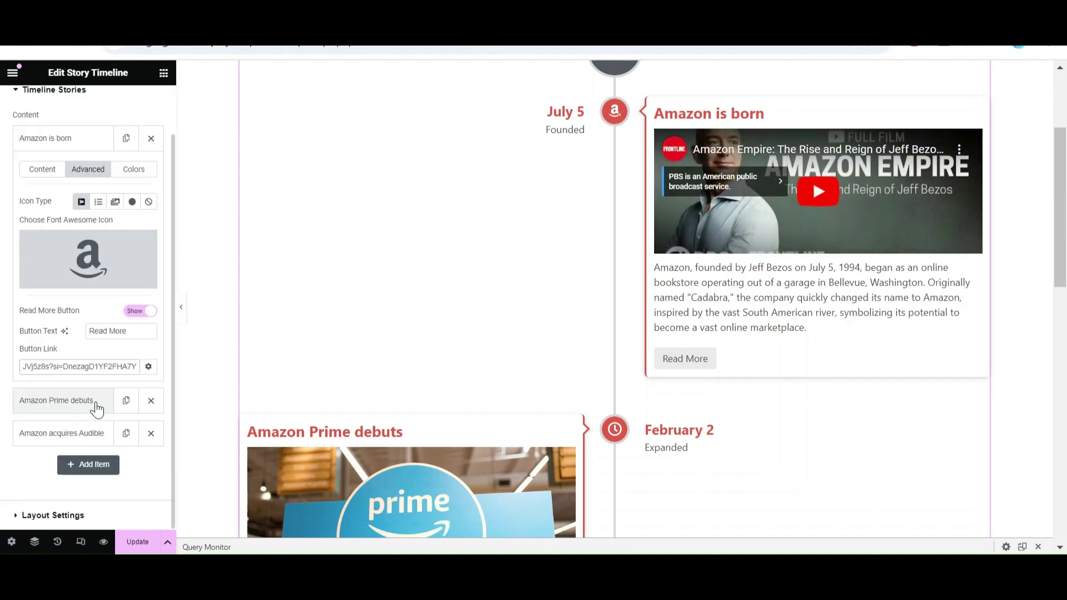
mouse_move(135, 272)
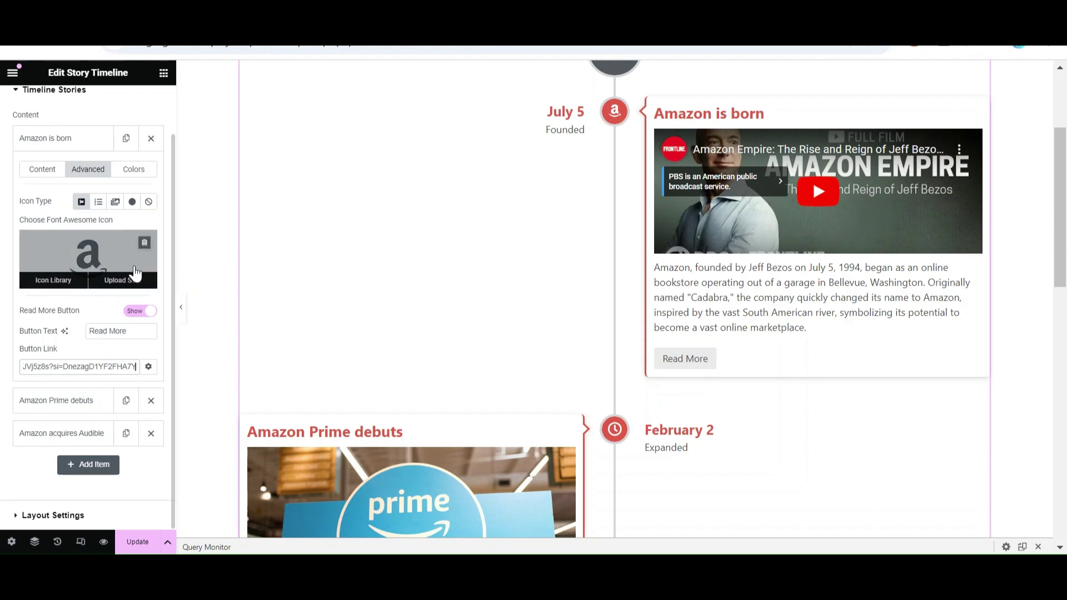
left_click(137, 176)
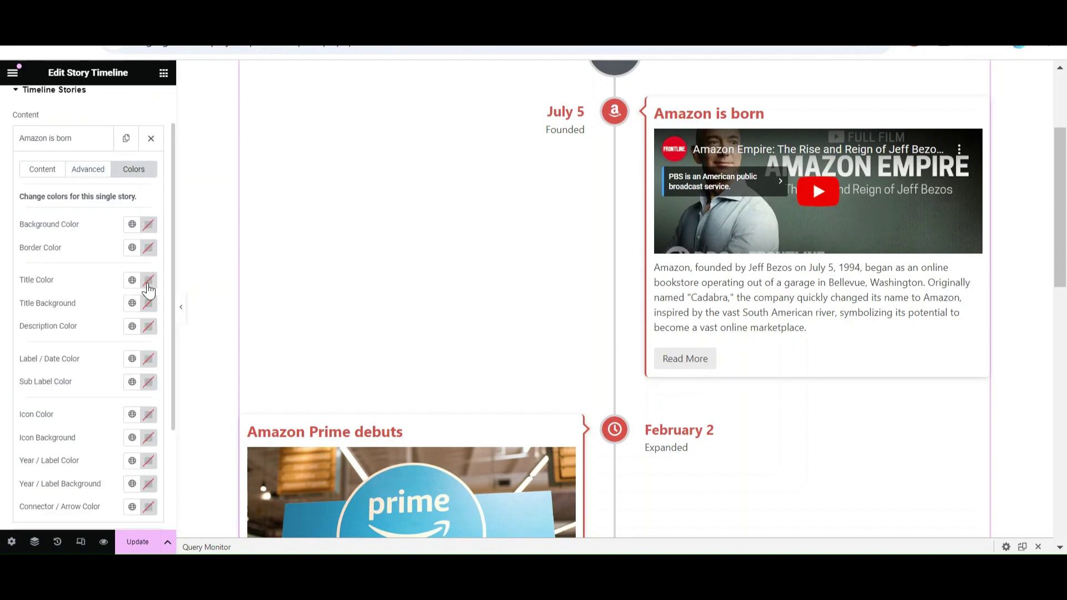
scroll(148, 306, "down", 2)
scroll(147, 310, "down", 1)
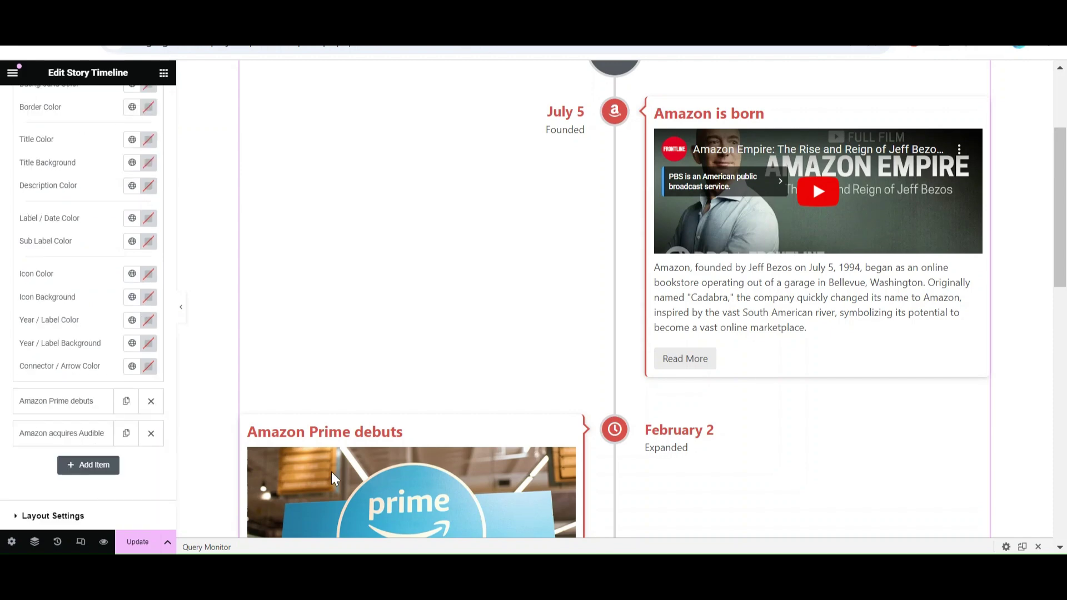
Make the Amazon Prime debuts media a slideshow gallery of the Prime Video and prime logo images
left_click(508, 517)
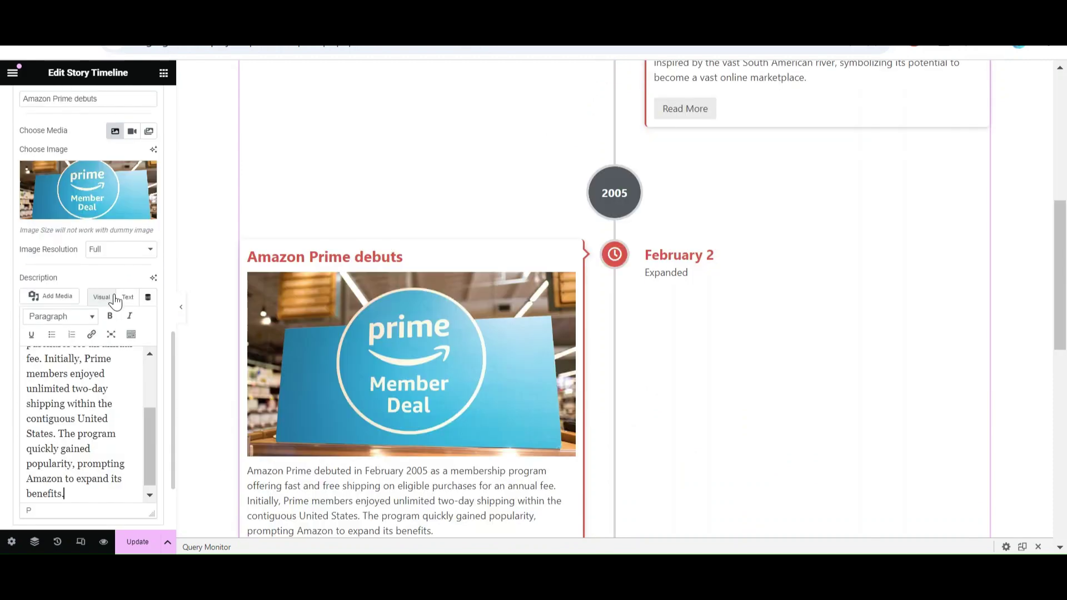
left_click(149, 132)
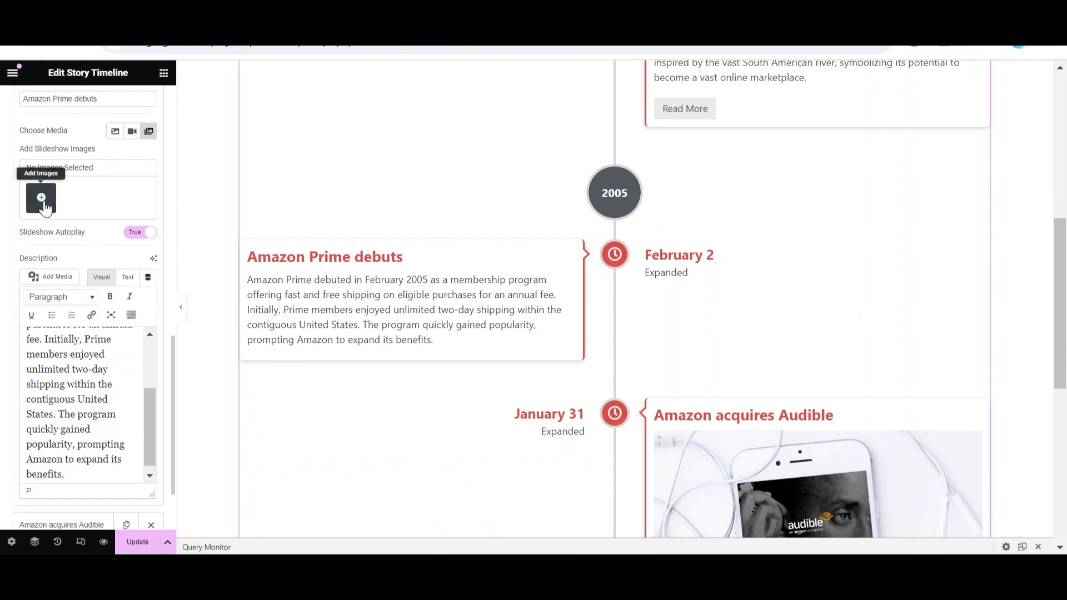
left_click(45, 208)
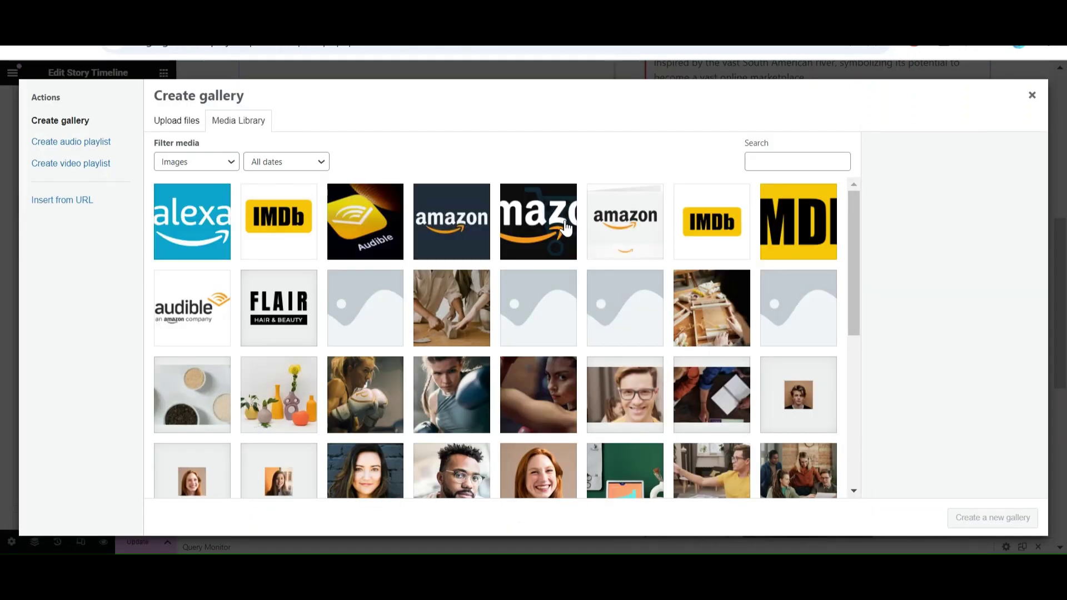
scroll(550, 229, "down", 5)
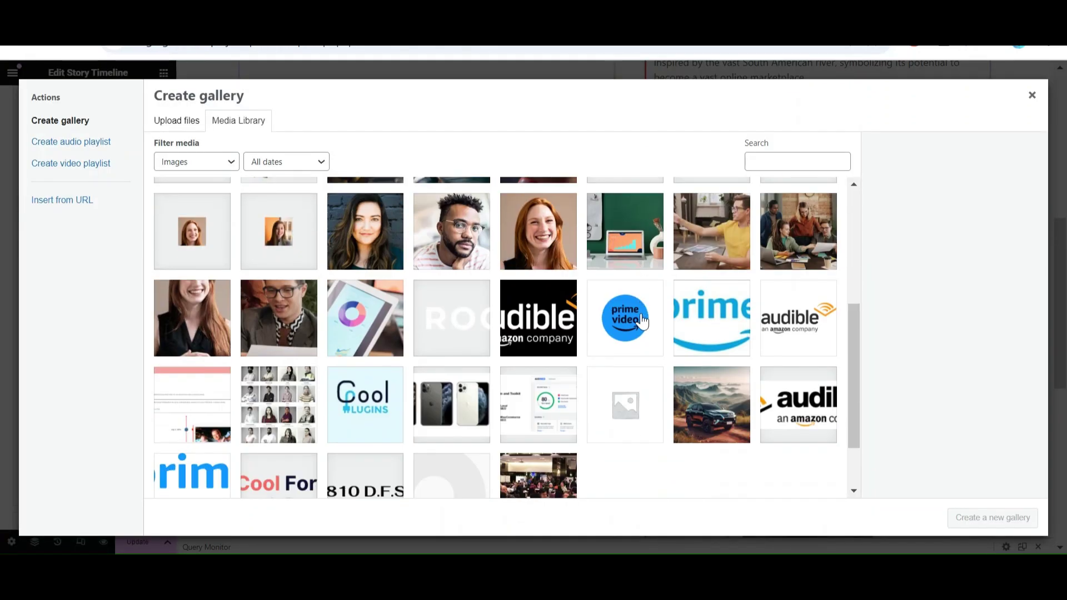
left_click(642, 321)
left_click(697, 327)
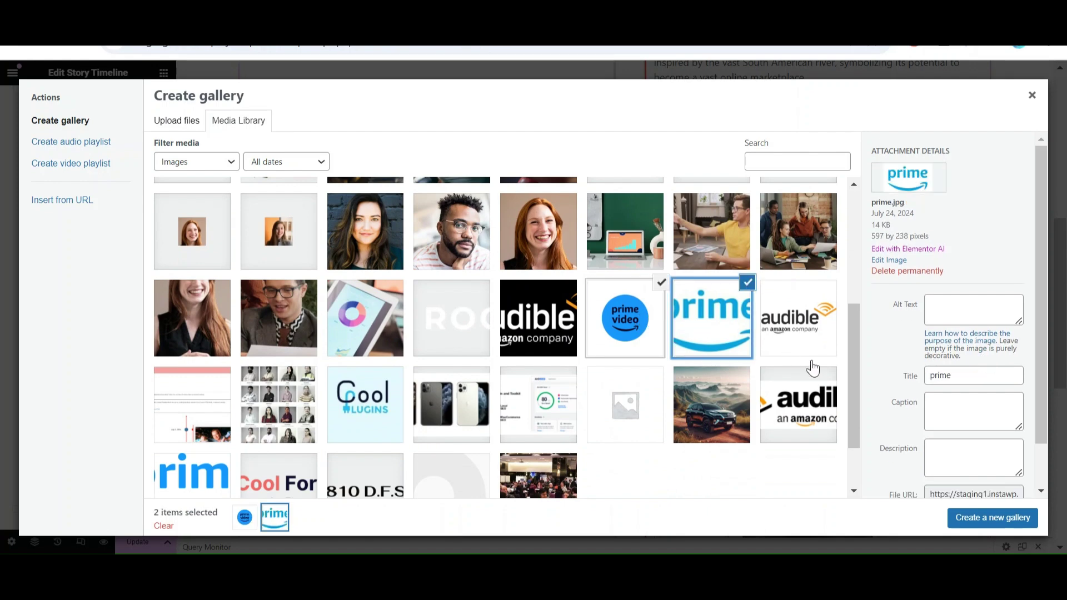
left_click(976, 518)
left_click(986, 517)
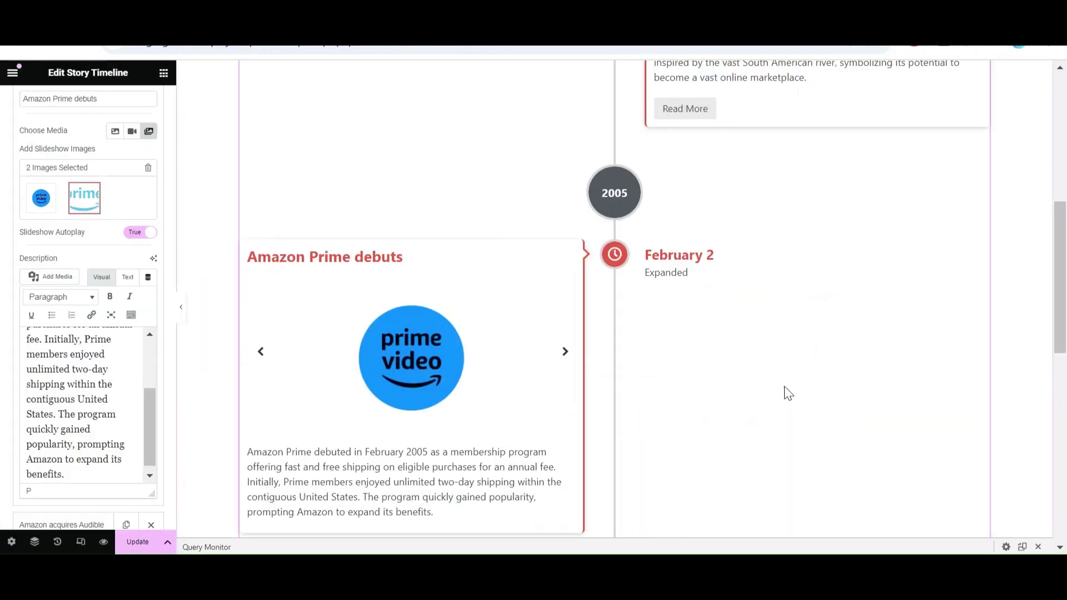
left_click(566, 353)
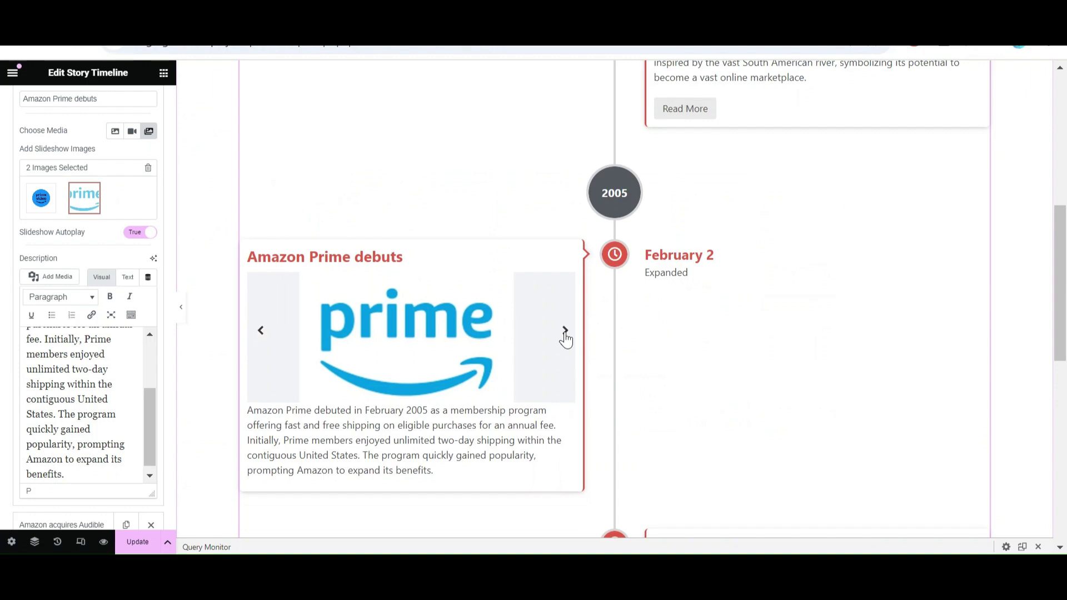
left_click(261, 334)
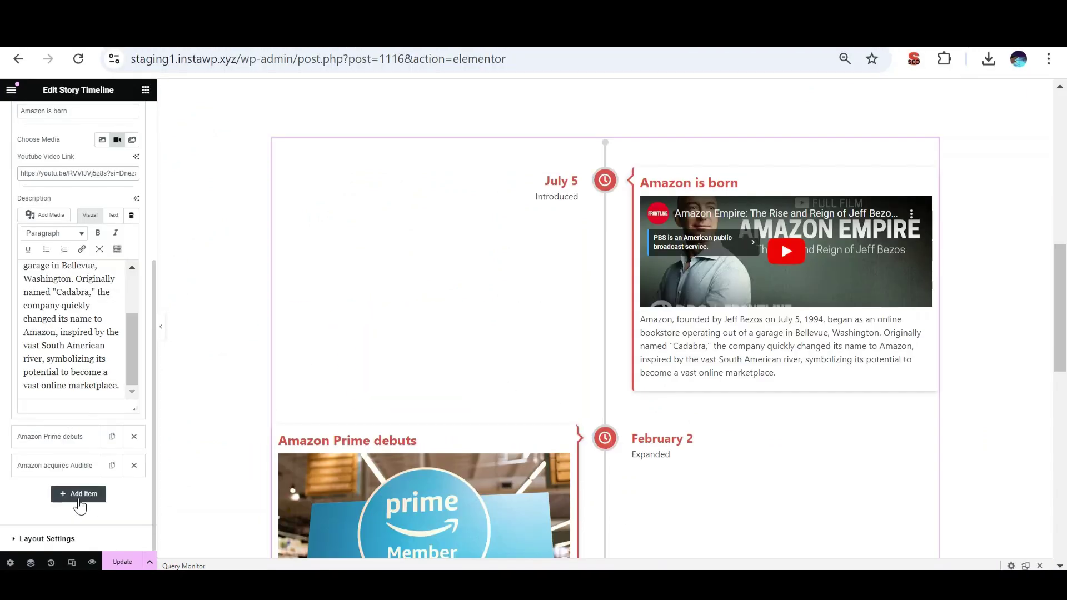
Add a new blank story, collapse it and drag it above the Amazon acquires Audible story
left_click(78, 494)
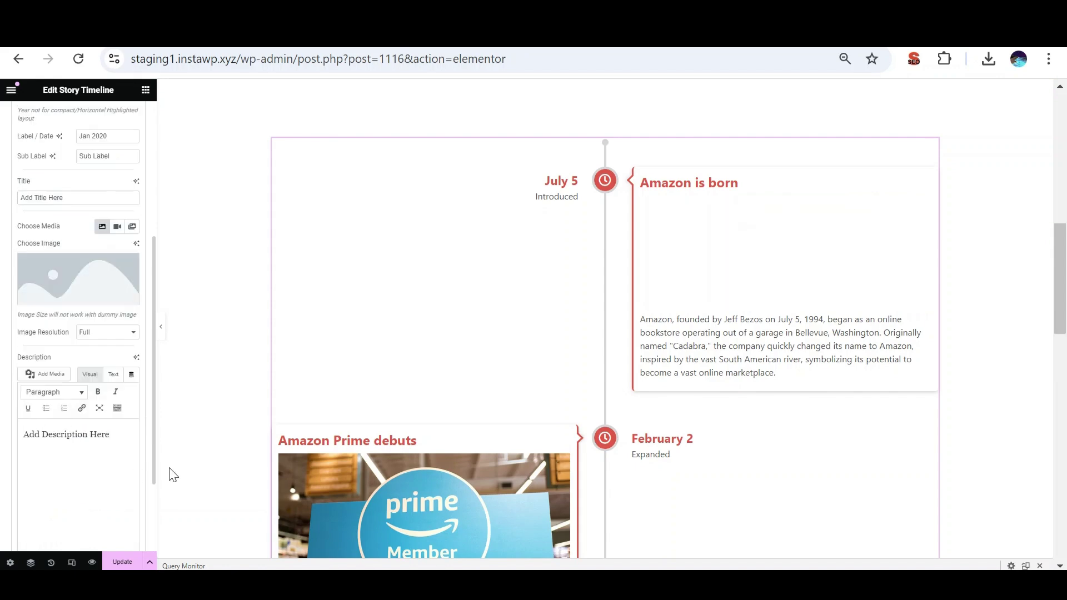
left_click(537, 382)
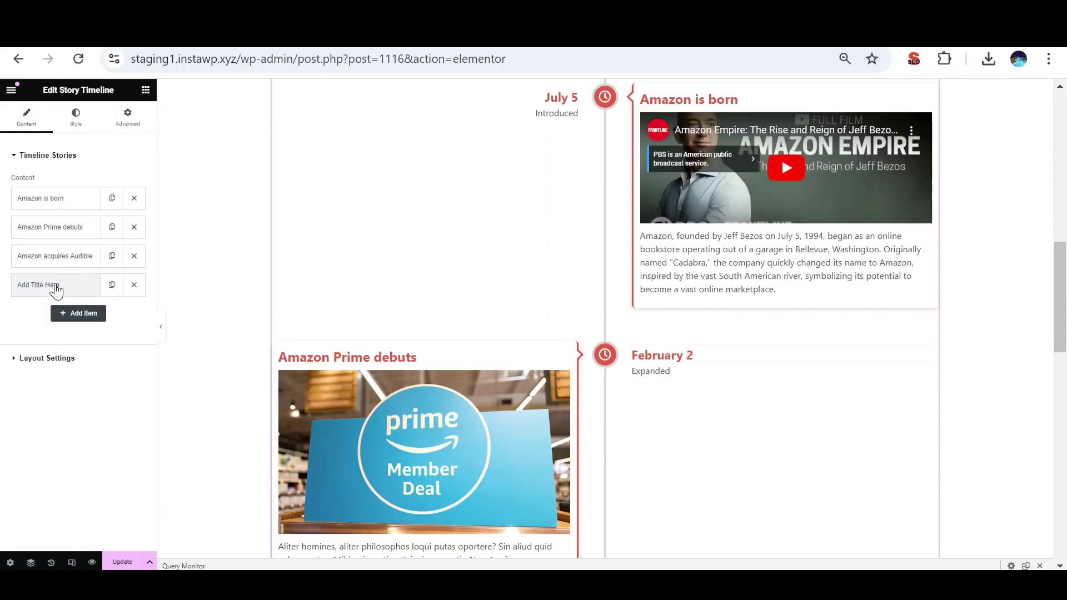
scroll(480, 269, "down", 12)
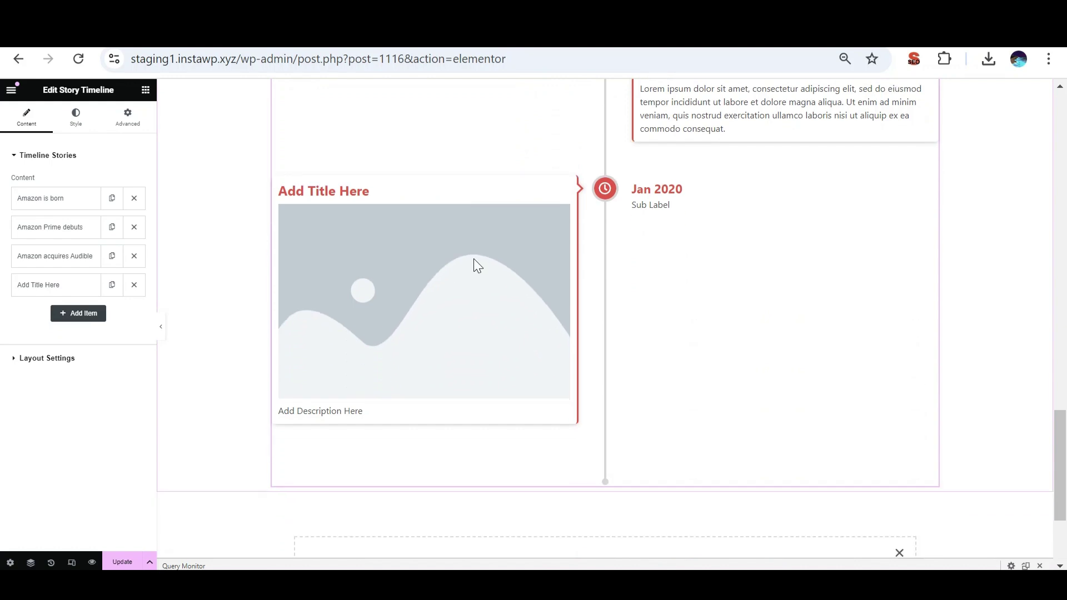
left_click_drag(60, 286, 71, 260)
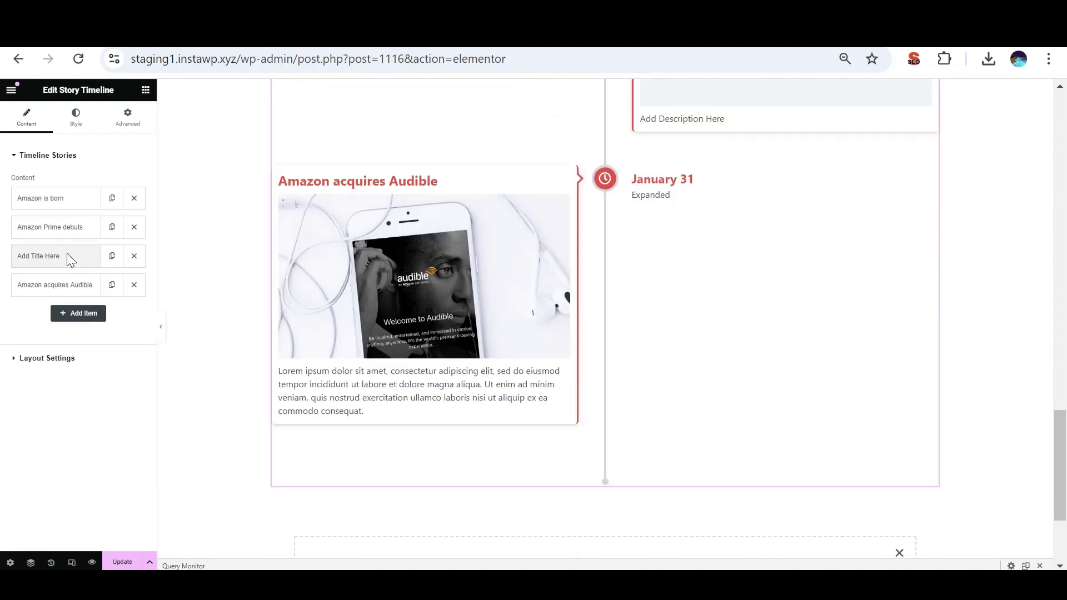
scroll(639, 258, "up", 5)
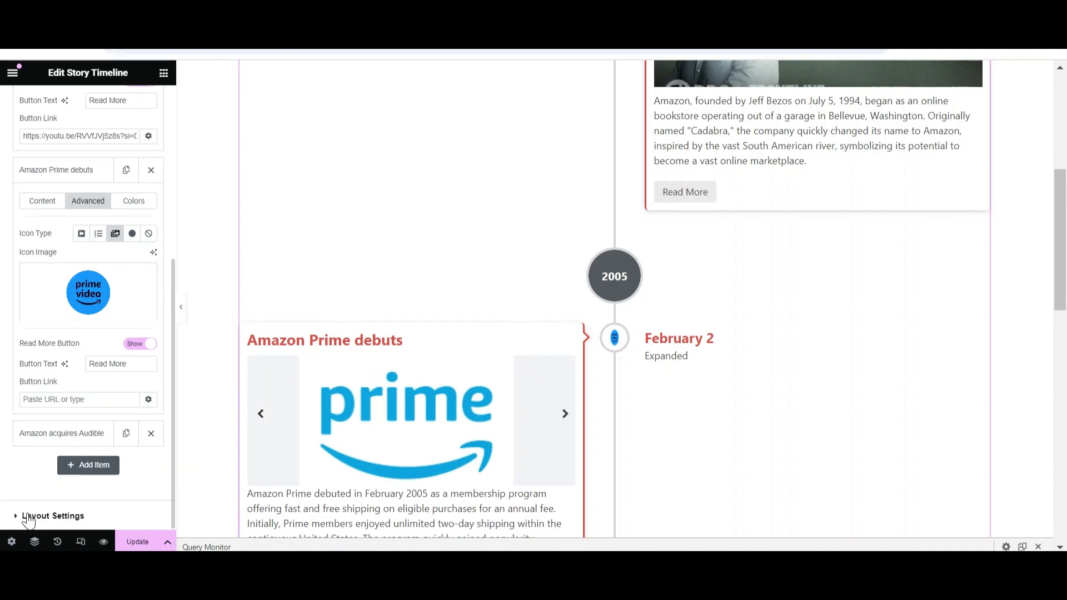
Set the timeline Layout to Horizontal (Top) and apply the Classic preset style
left_click(50, 516)
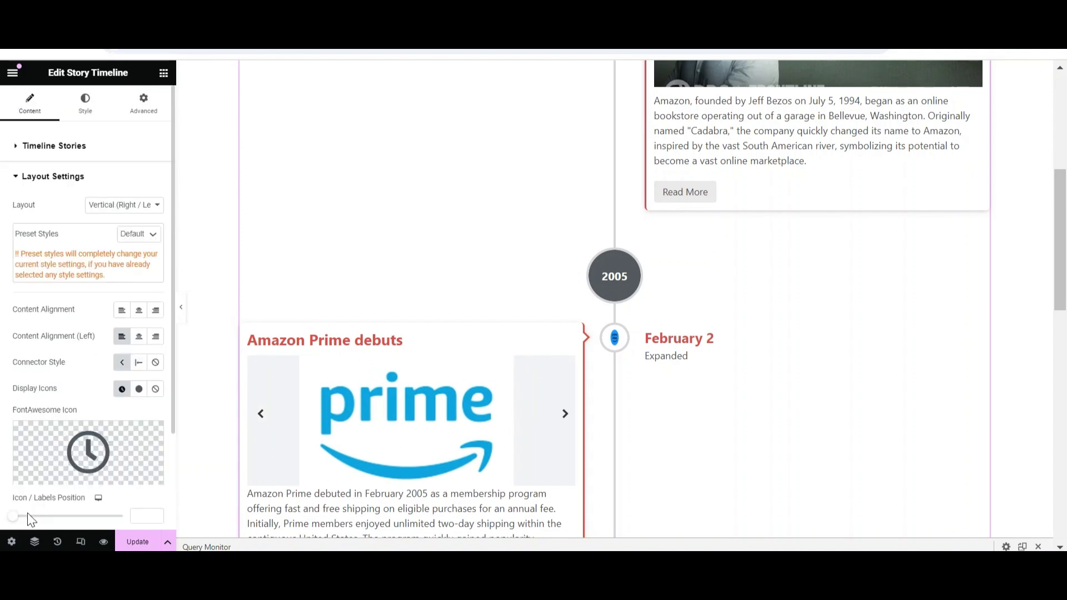
left_click(157, 205)
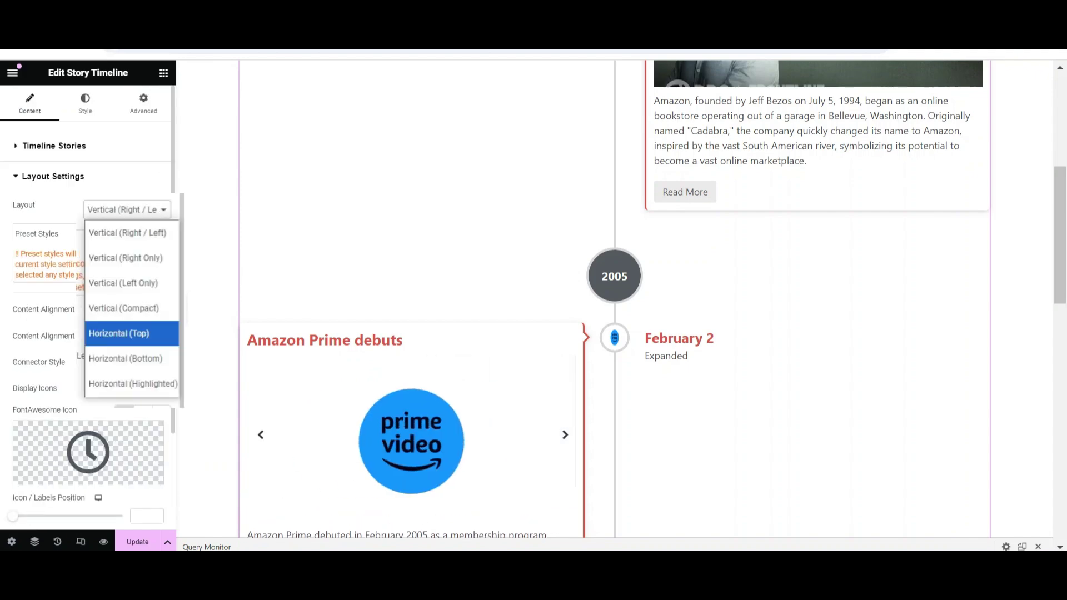
left_click(131, 334)
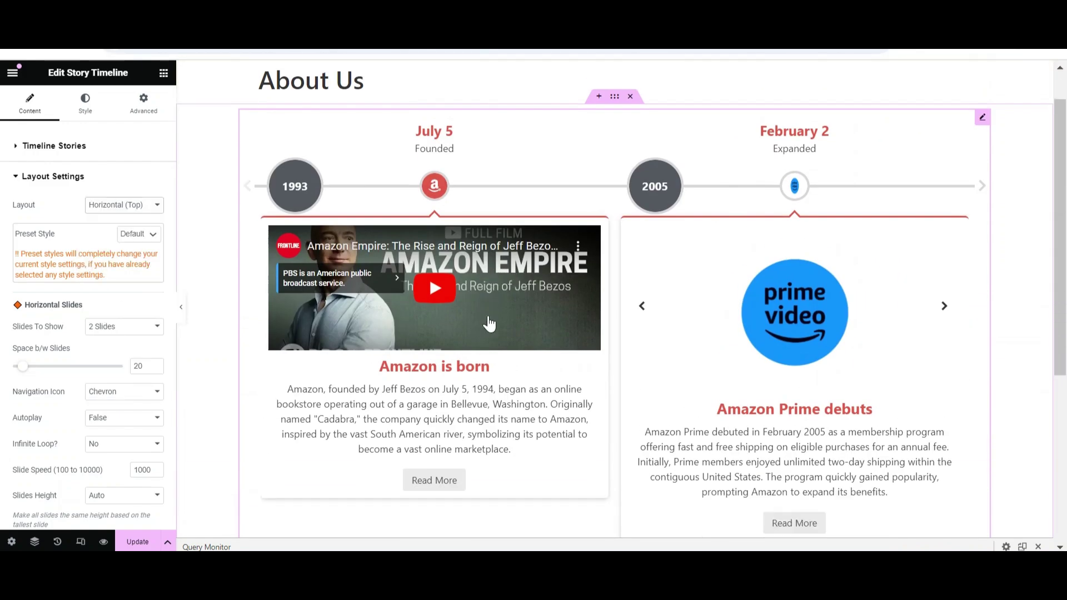
scroll(489, 324, "down", 1)
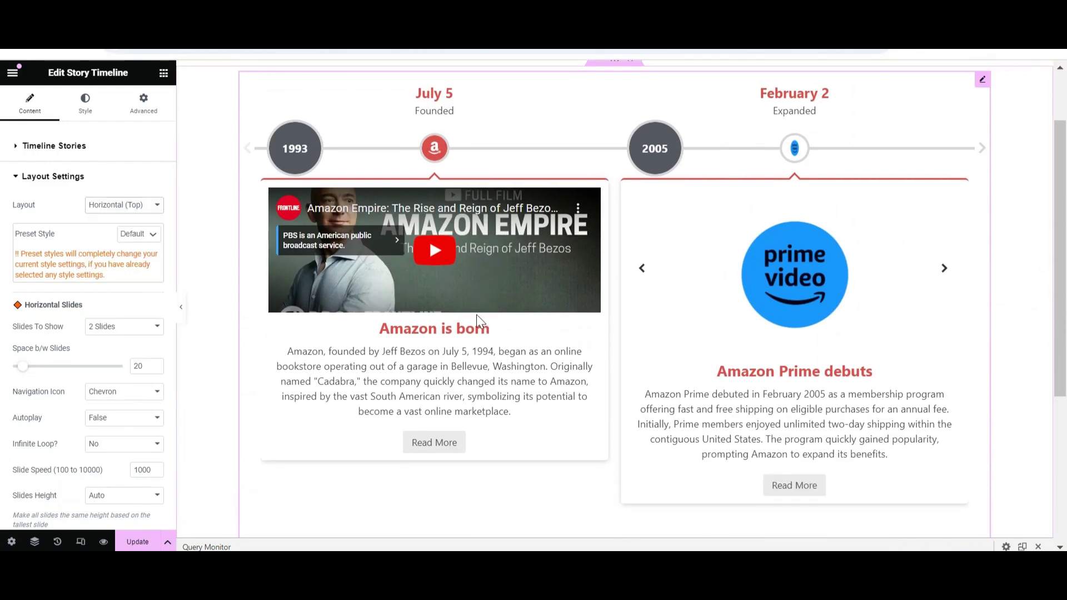
left_click(153, 235)
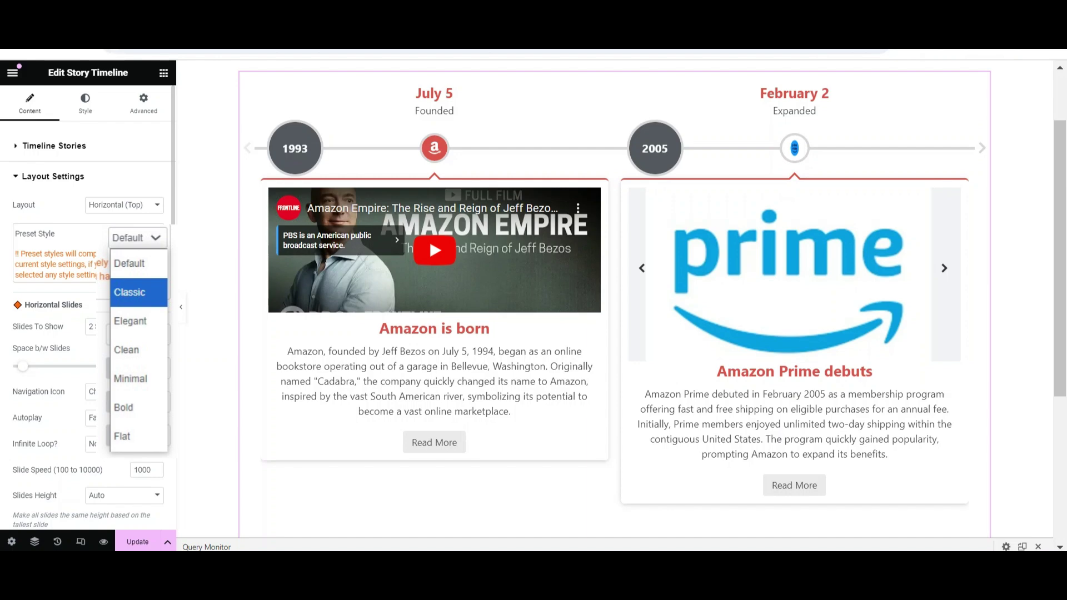
key("Return")
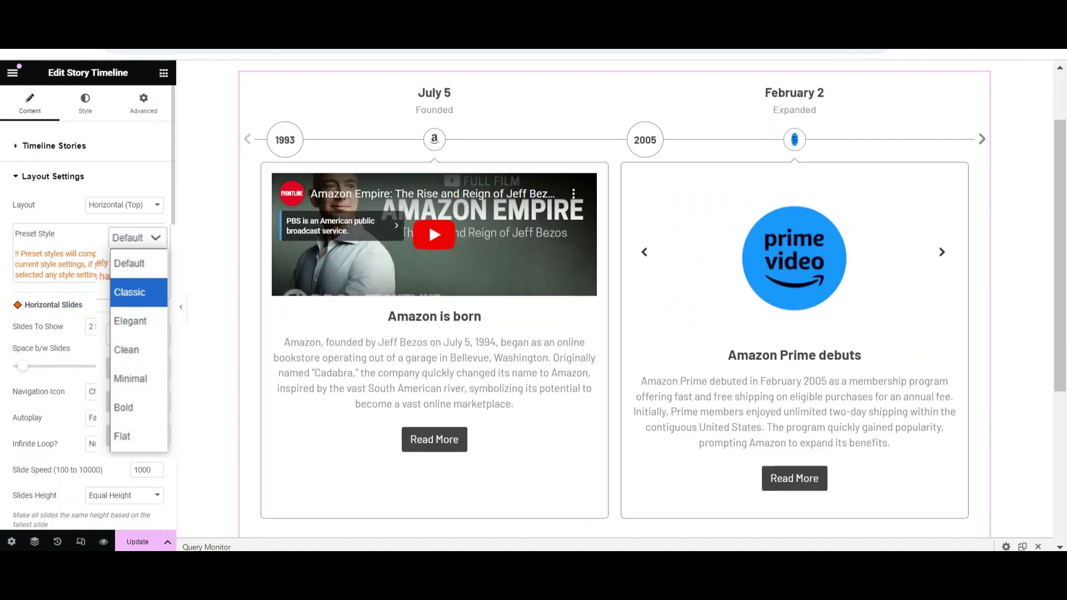
left_click(143, 286)
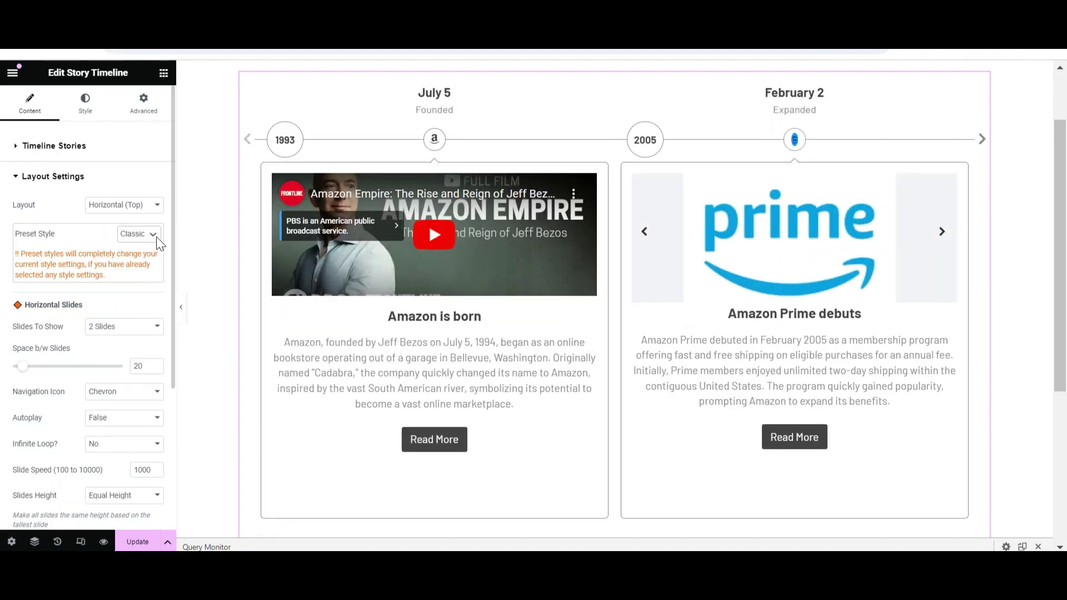
Turn on Image Pop Up and test it by enlarging the Prime image
scroll(114, 492, "down", 5)
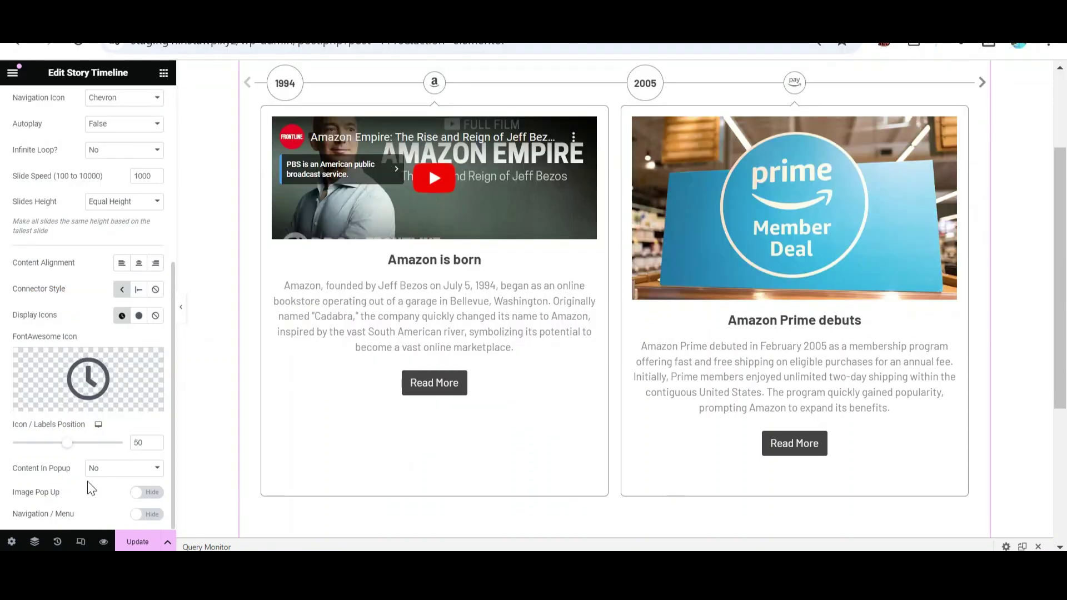
left_click(149, 494)
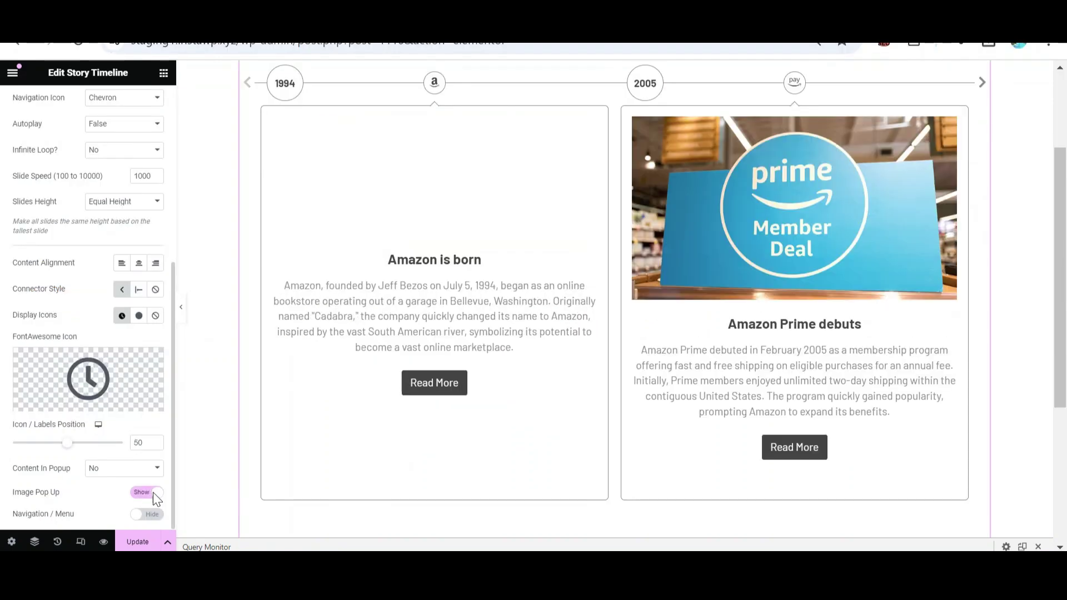
left_click(735, 216)
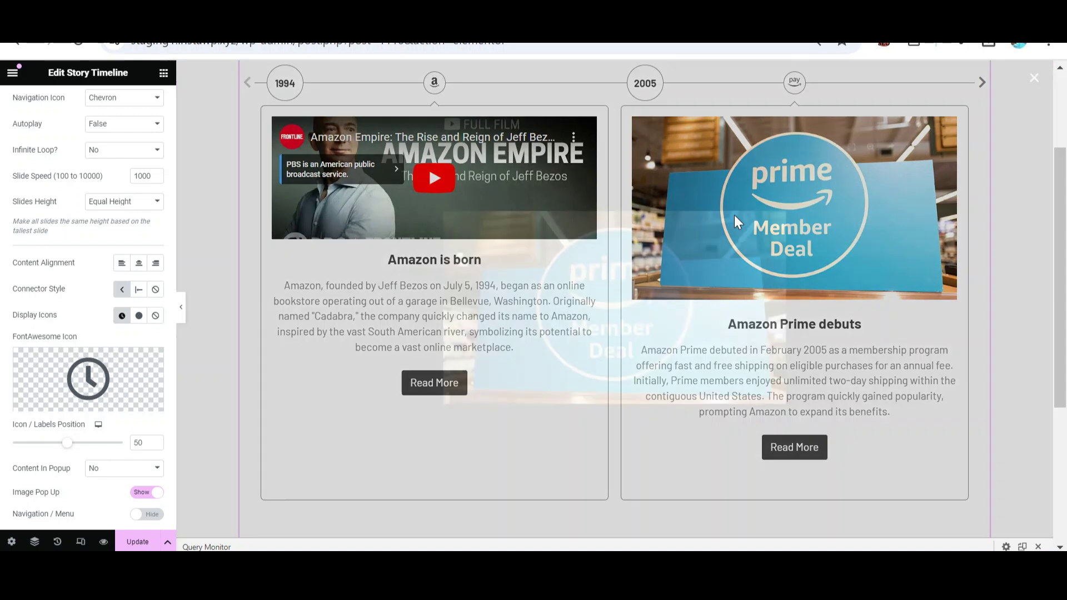
left_click(1034, 78)
Show the Navigation / Menu with 1994, 2005 and 2007 year tabs, centred above the timeline
left_click(147, 514)
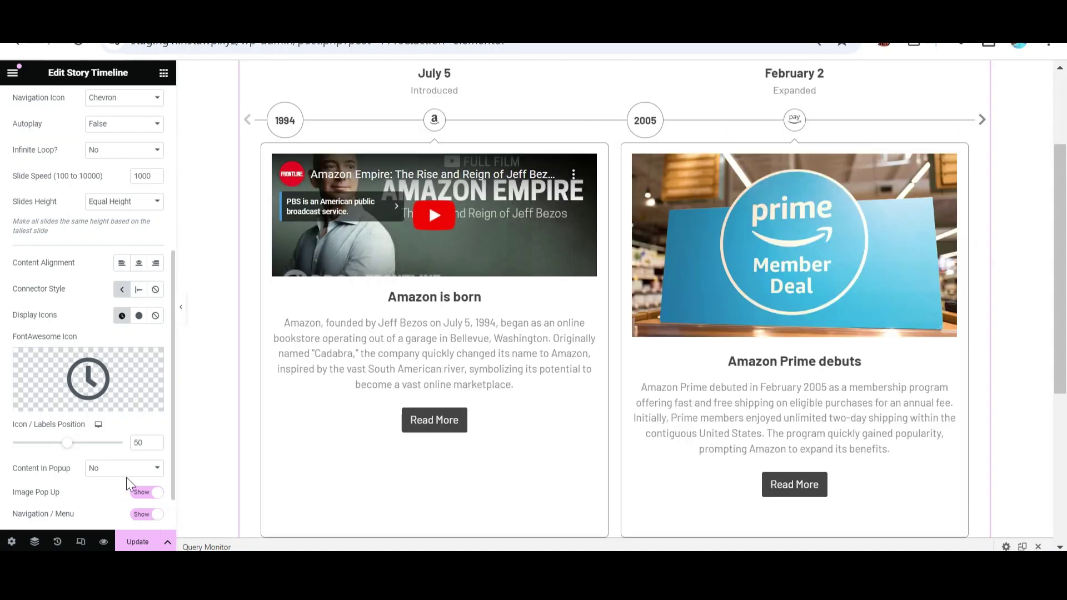
scroll(125, 478, "down", 1)
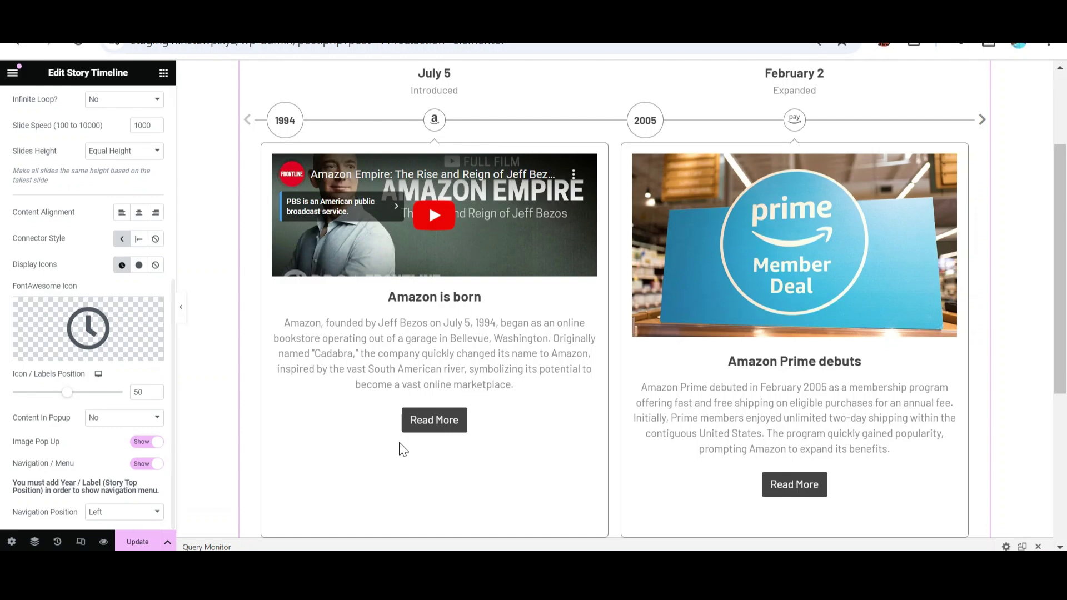
scroll(403, 449, "up", 3)
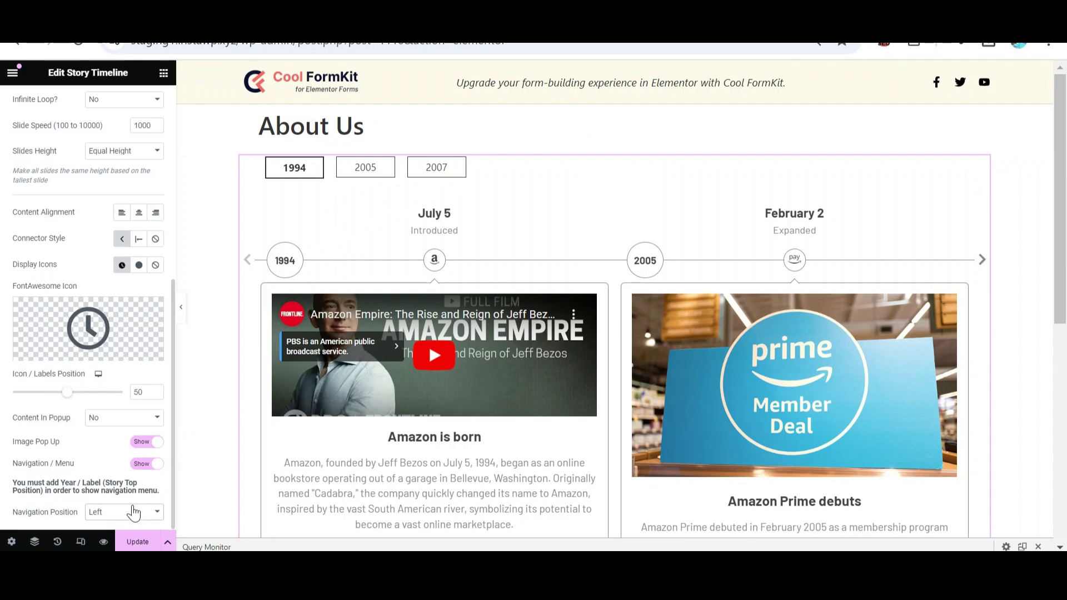
left_click(133, 476)
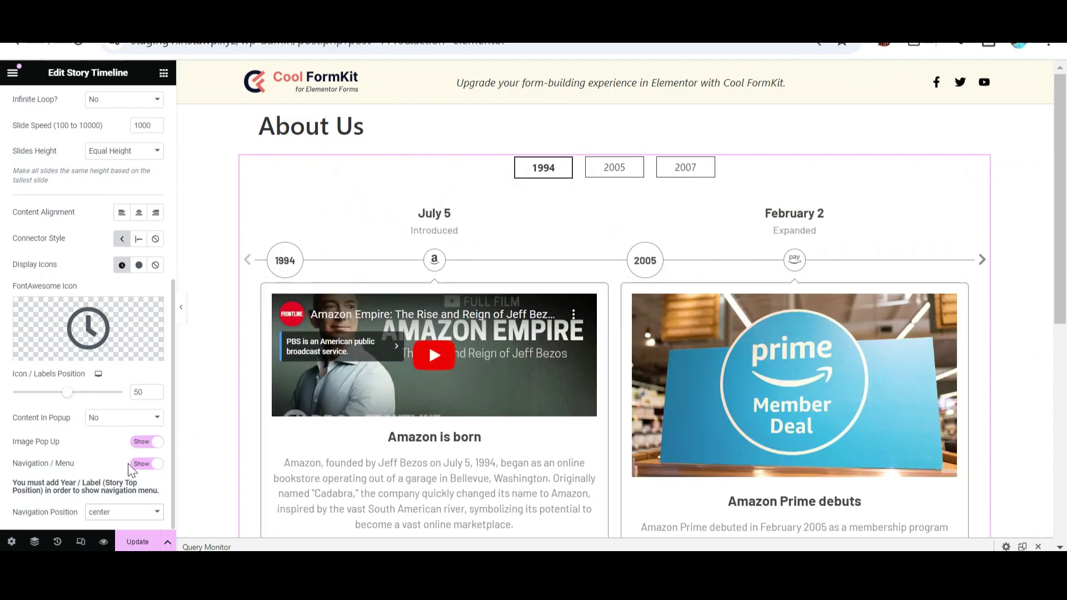
scroll(128, 455, "up", 6)
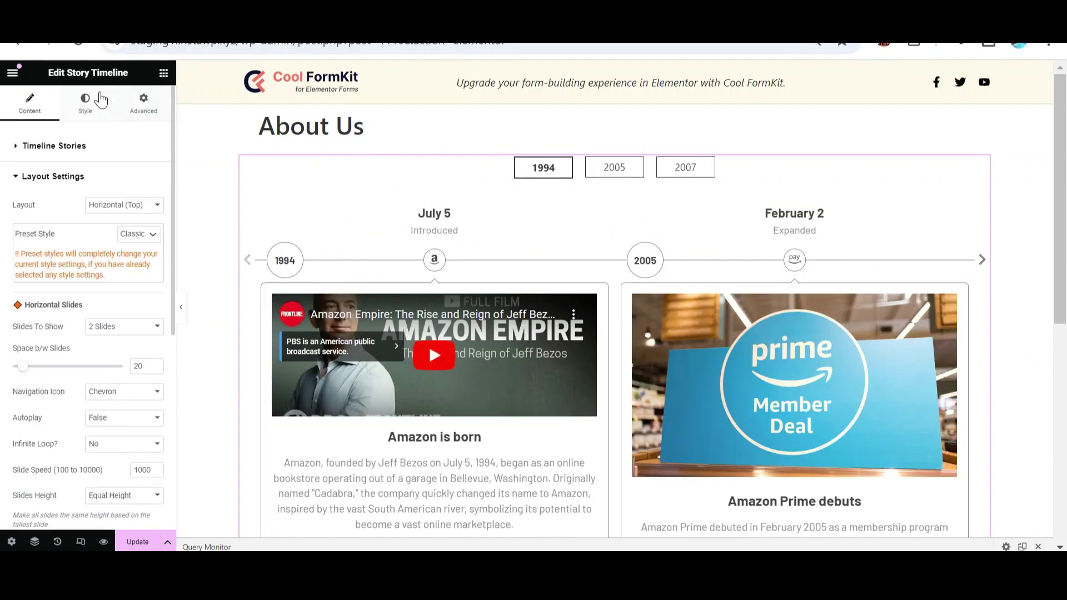
Set the timeline Line Width to 5 and make the line colour blue
left_click(88, 108)
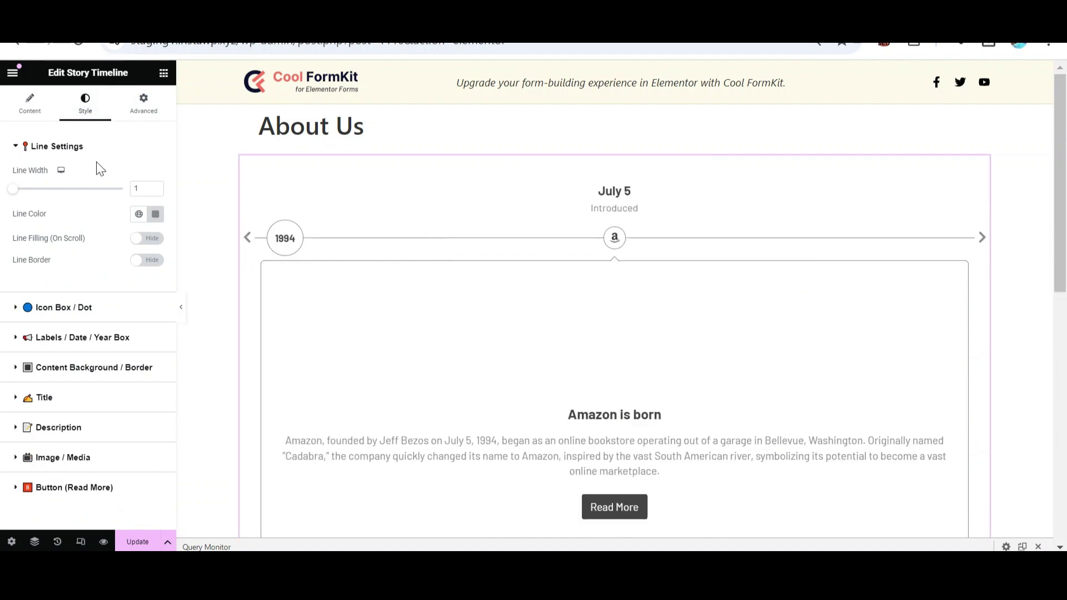
mouse_move(12, 190)
left_mouse_down()
mouse_move(39, 194)
mouse_move(27, 195)
left_mouse_up()
left_click(155, 214)
left_click_drag(161, 367, 168, 368)
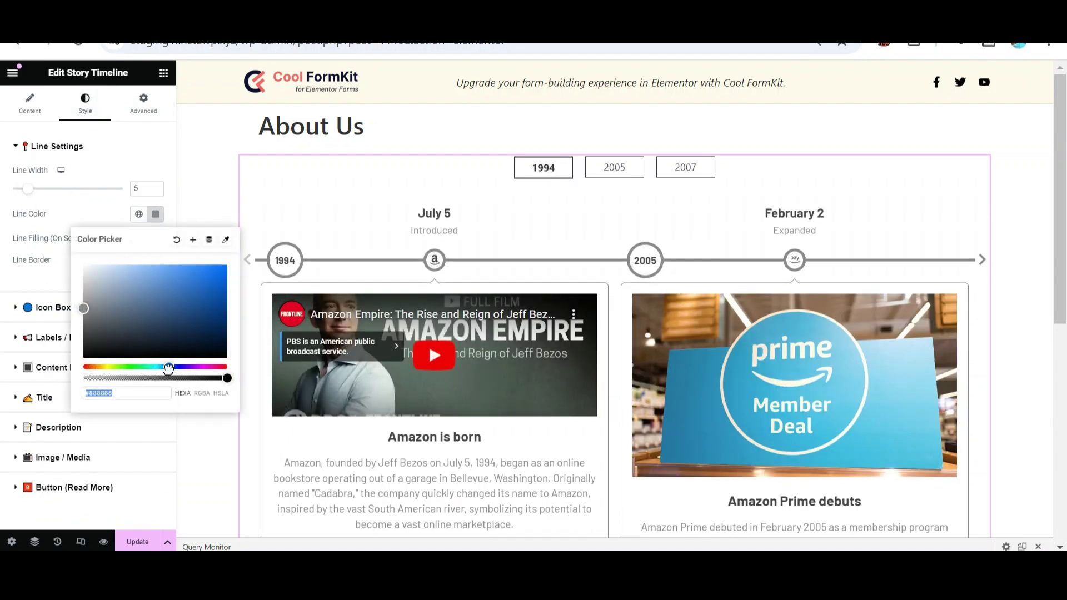
left_click(210, 280)
left_click(125, 243)
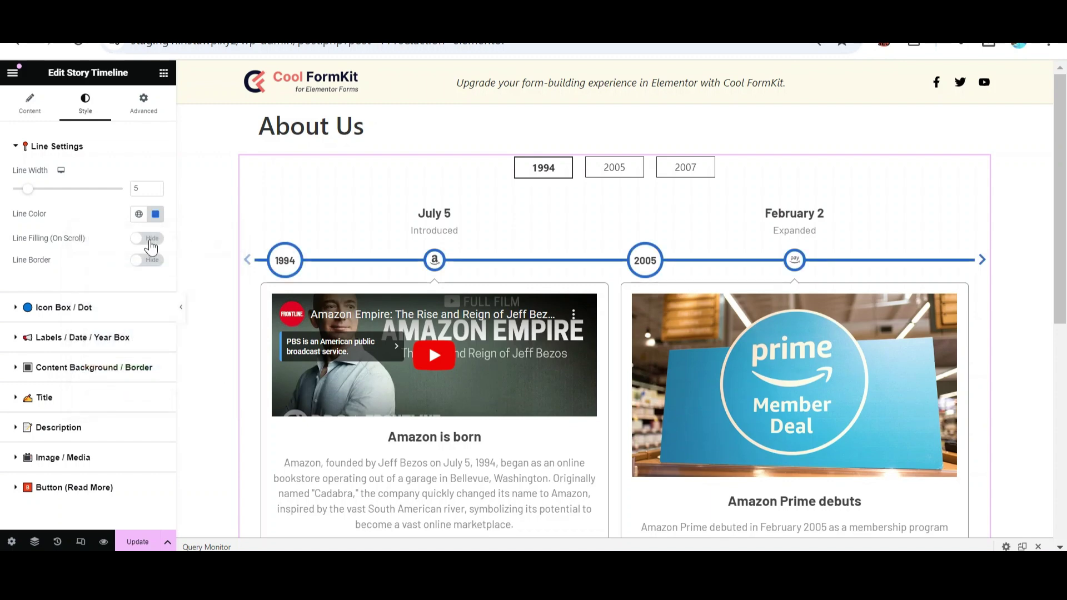
Enable Line Filling on scroll with filling colour #2569D6
left_click(150, 244)
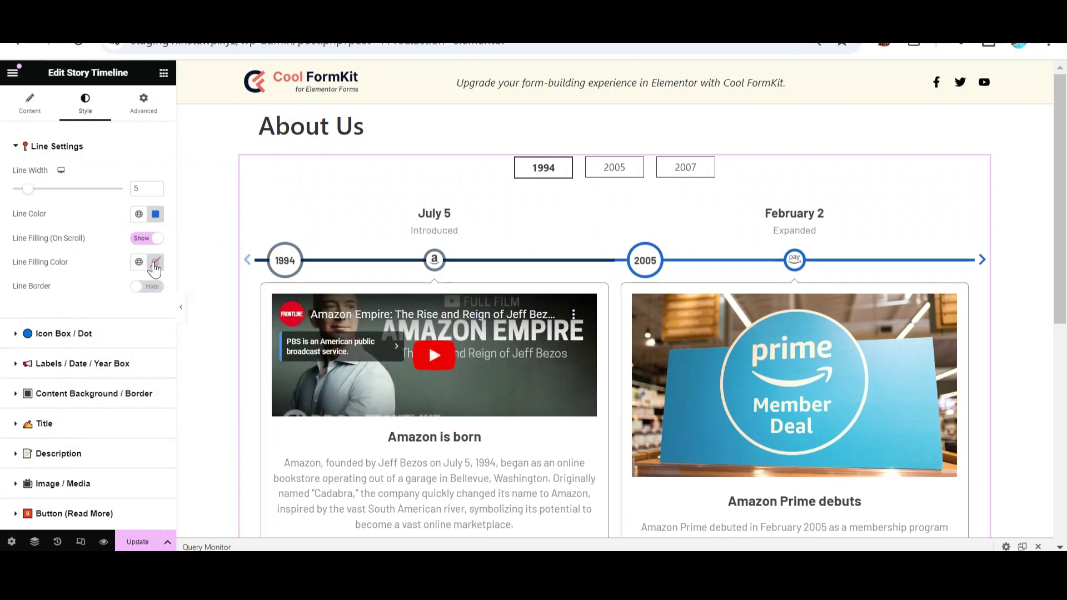
left_click(154, 264)
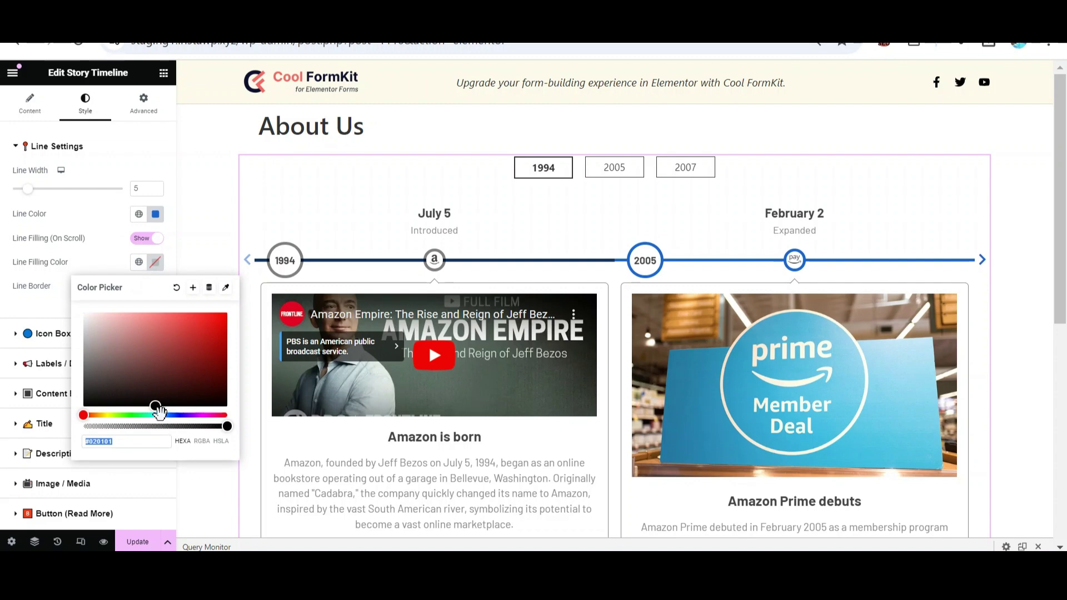
left_click_drag(159, 414, 170, 415)
left_click(201, 326)
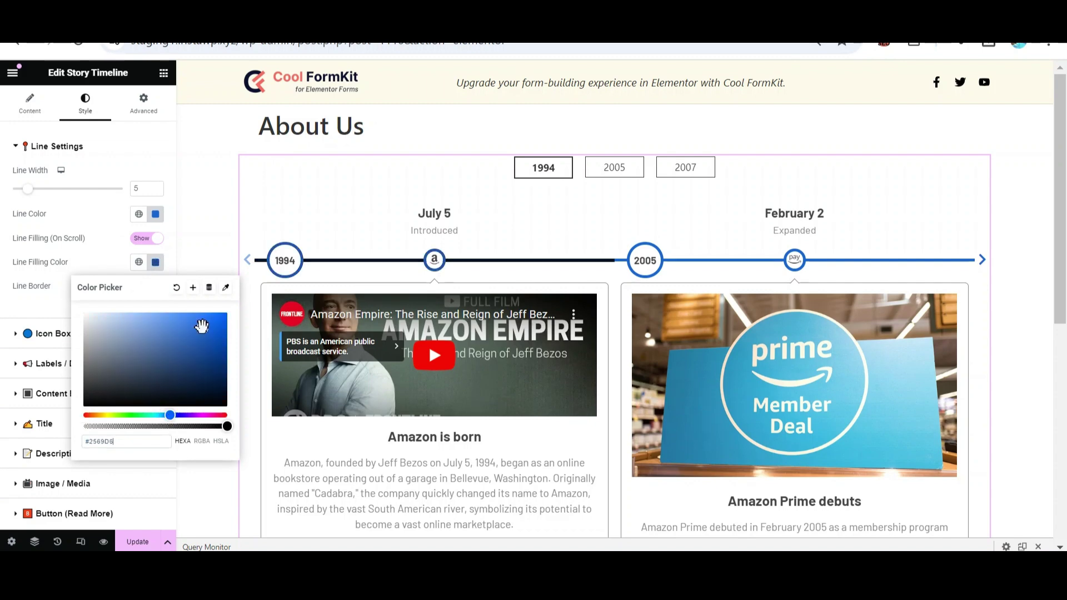
left_click(94, 246)
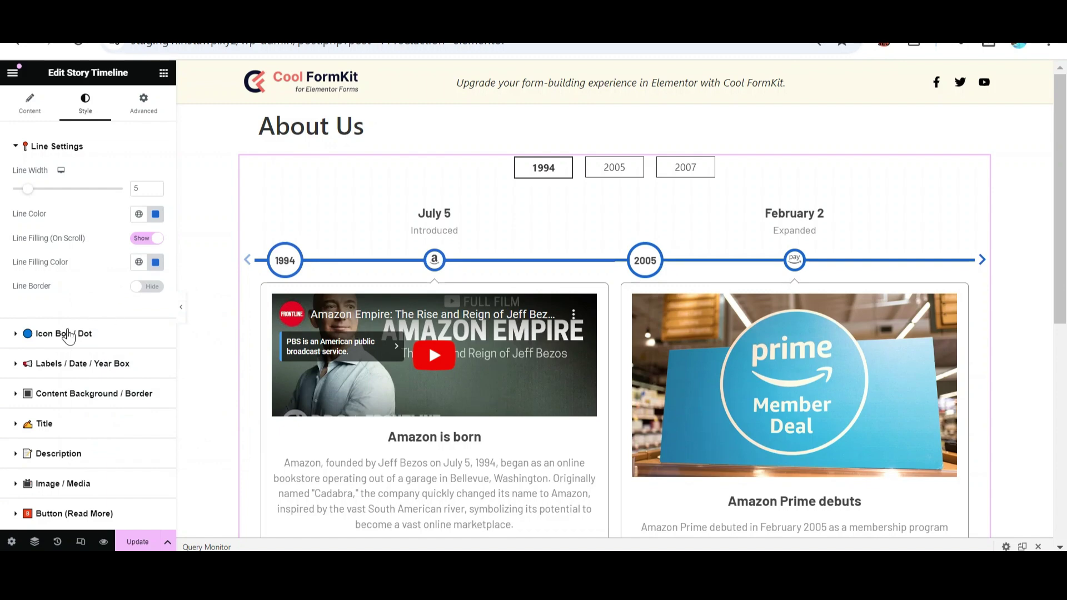
Give the Icon Box / Dot a #6289BC background and near-black icon colour
left_click(67, 334)
left_click(156, 206)
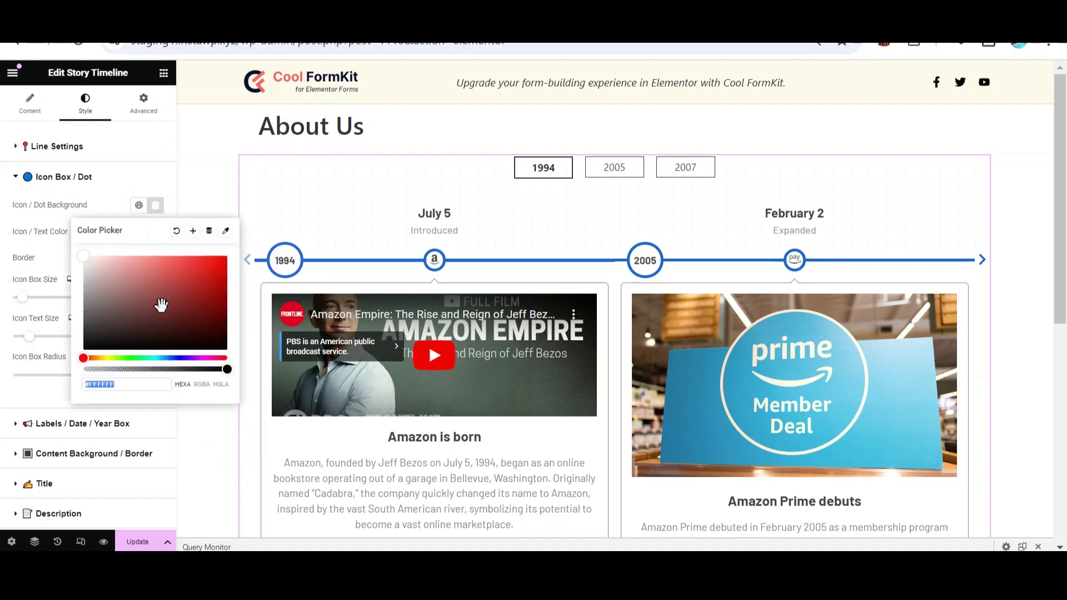
left_click(167, 358)
left_click_drag(95, 262, 153, 280)
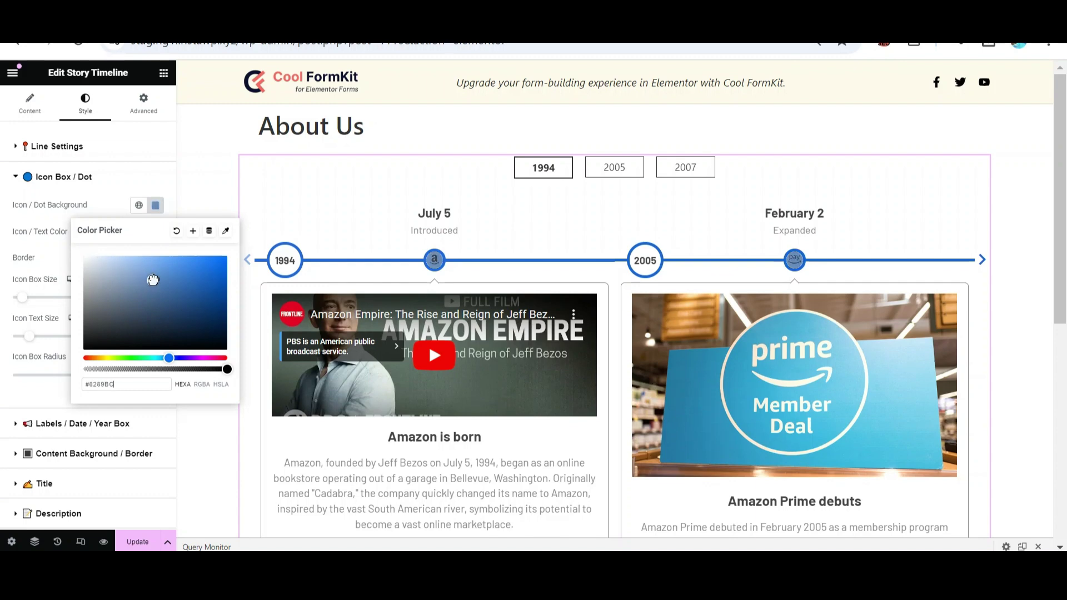
left_click(156, 205)
left_click(155, 231)
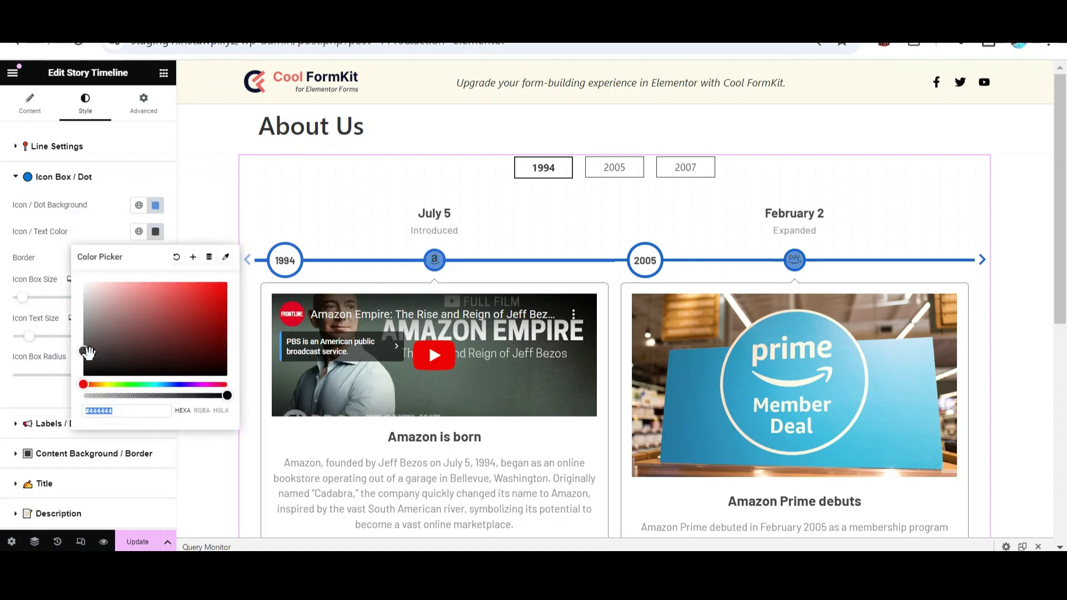
left_click(95, 371)
left_click(104, 239)
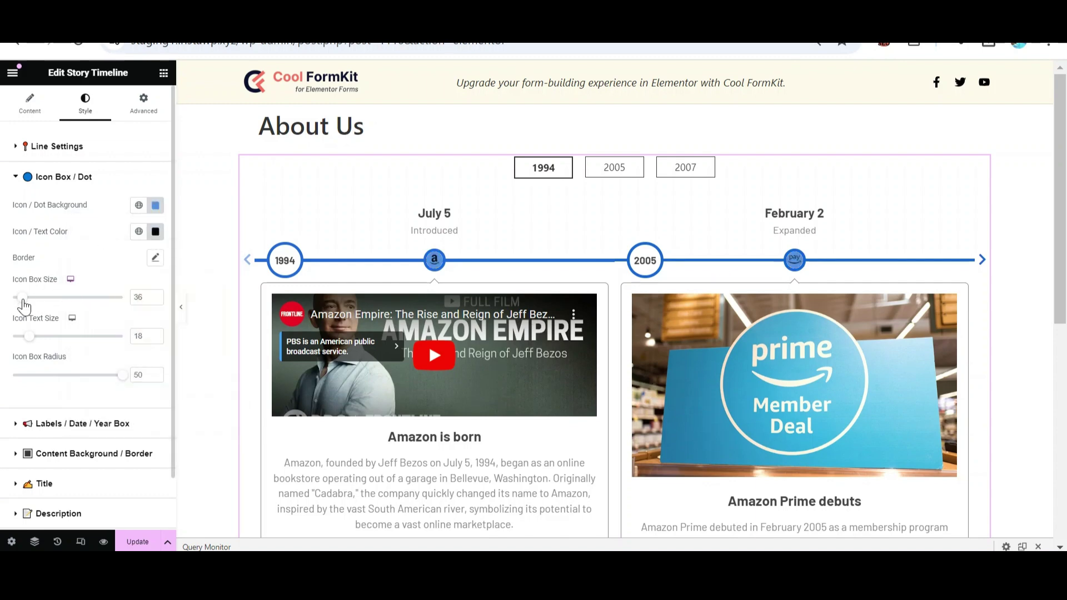
Set Icon Box Size 60, Icon Text Size 30 and Icon Box Radius 27
left_click_drag(22, 297, 80, 300)
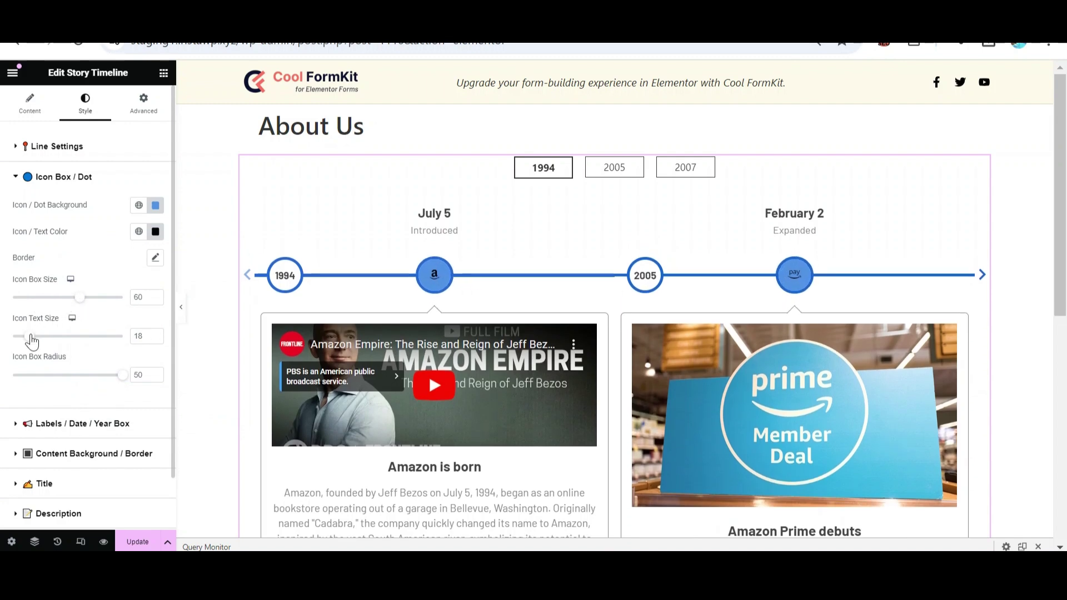
left_click_drag(31, 338, 62, 344)
scroll(96, 327, "down", 1)
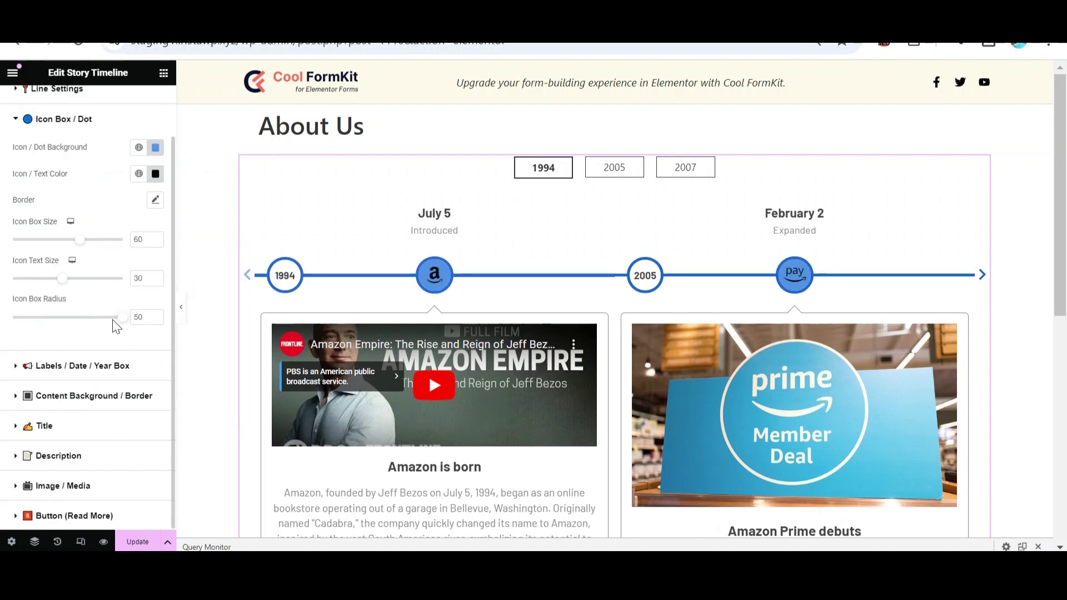
left_click_drag(127, 324, 76, 326)
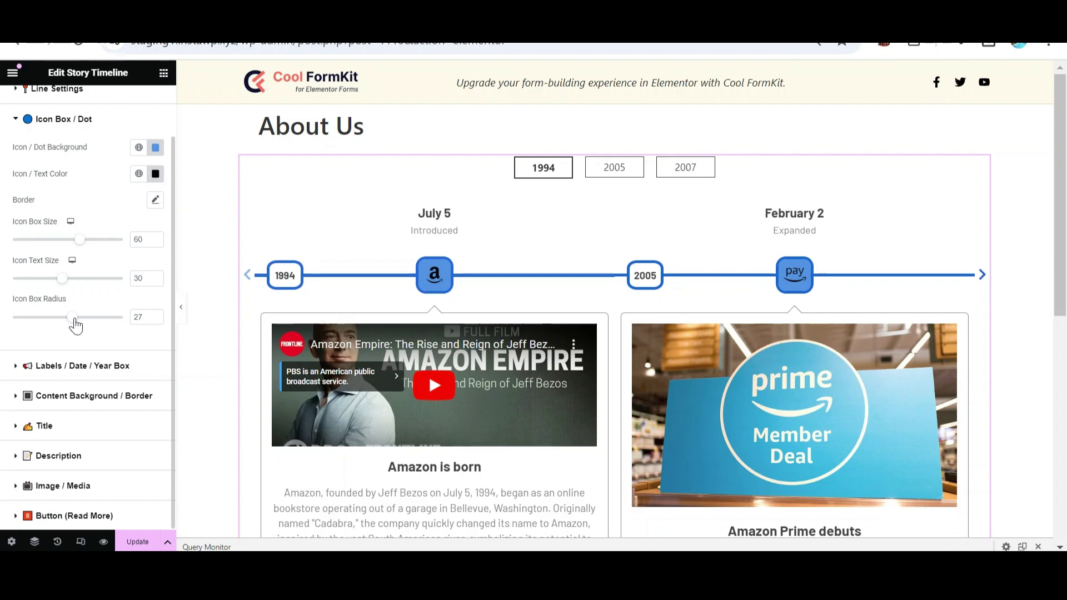
Set the Content Background / Border background colour to light blue #D2E2F5
left_click(84, 366)
left_click(95, 403)
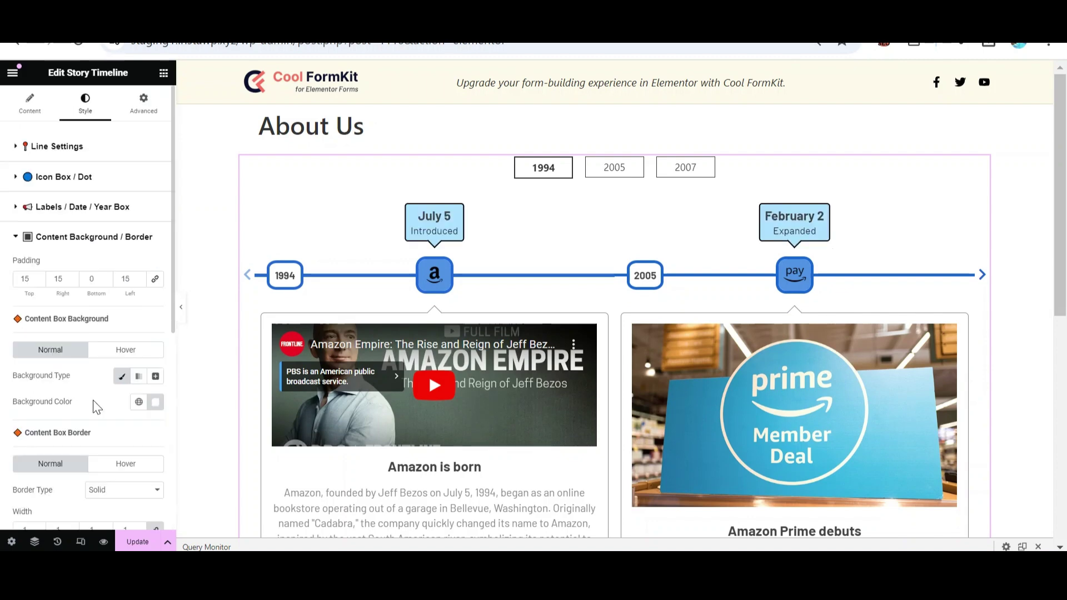
scroll(92, 403, "down", 1)
left_click(155, 318)
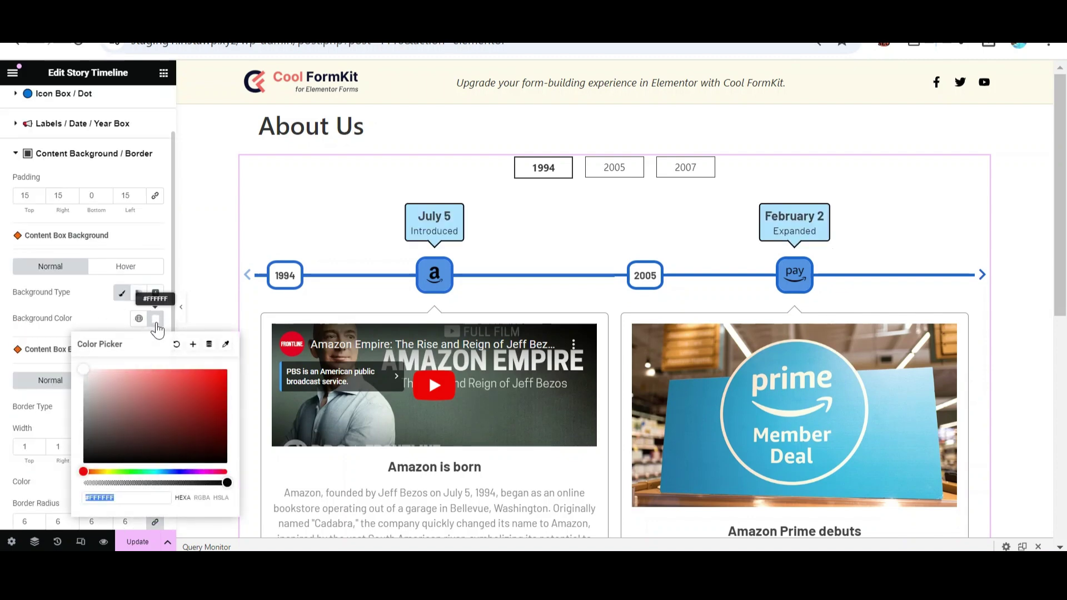
left_click(168, 471)
left_click(113, 379)
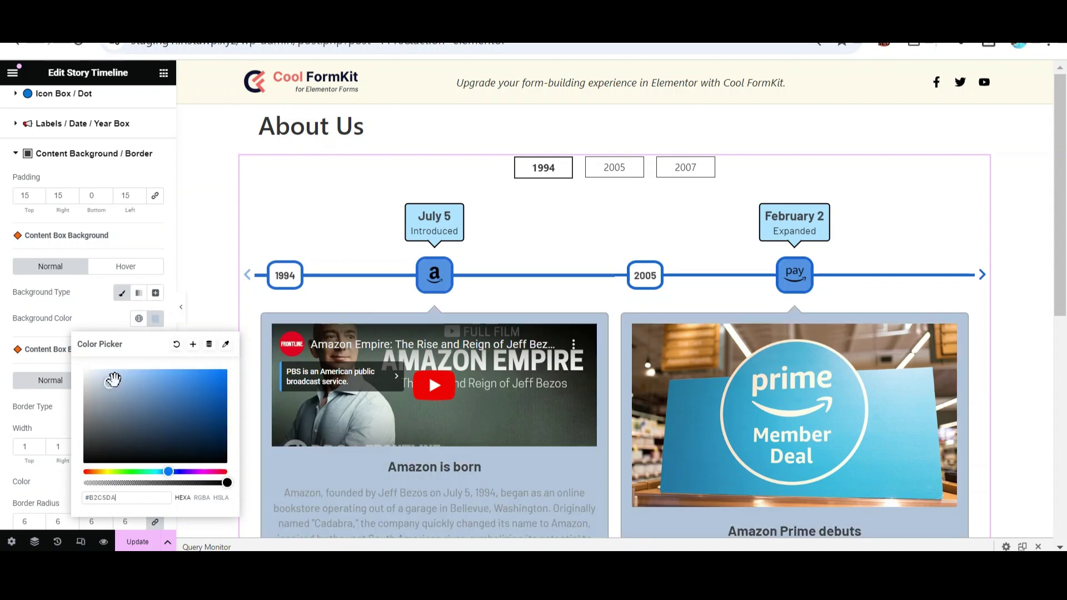
left_click_drag(102, 387, 104, 373)
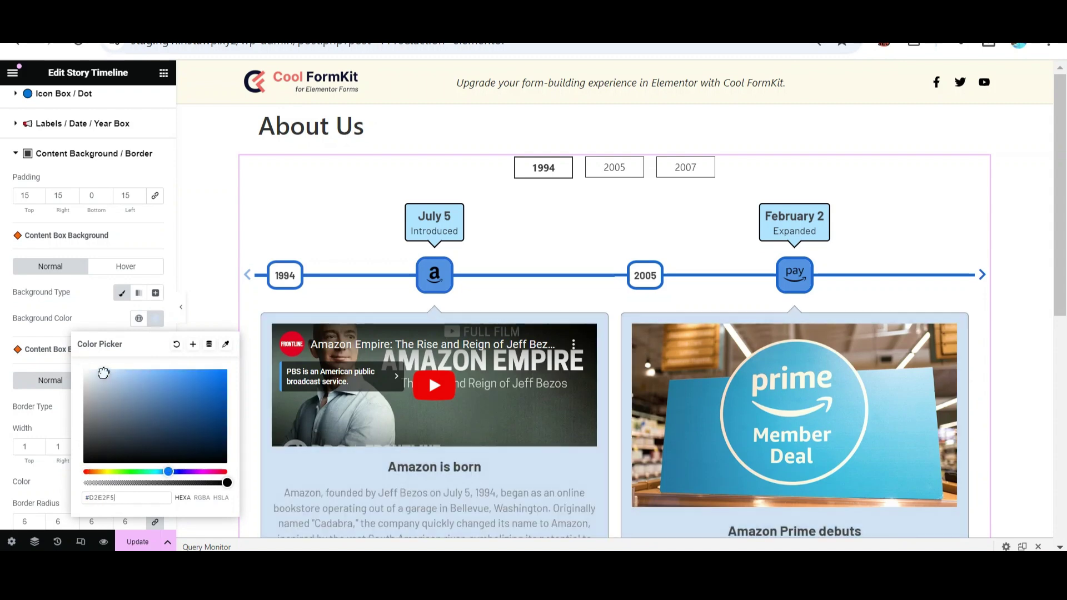
scroll(290, 412, "down", 5)
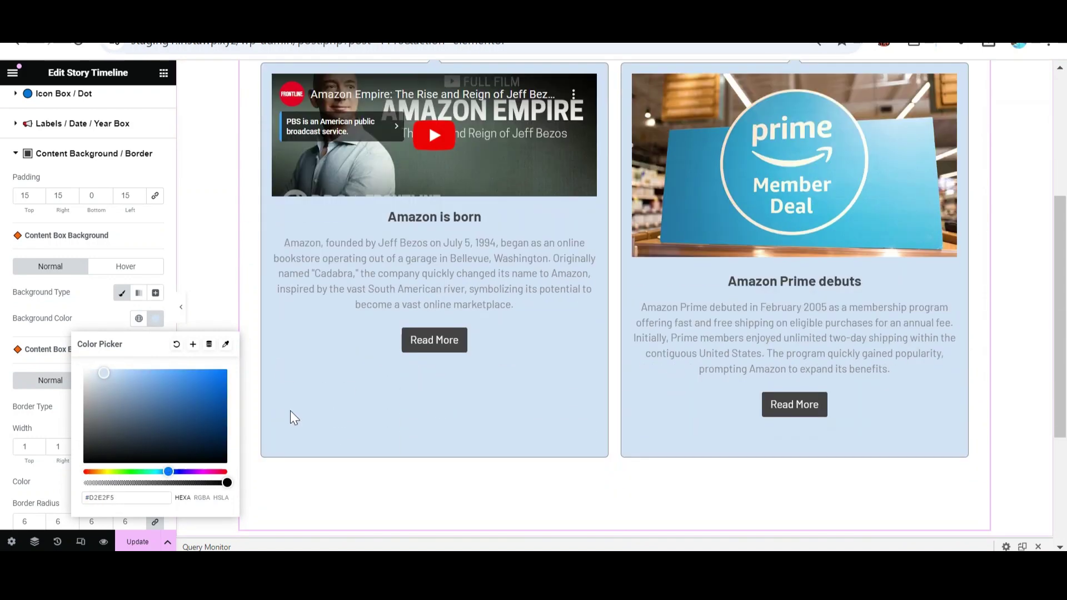
Switch Image Effect to Yes under Image / Media for the card images
left_click(102, 315)
scroll(95, 395, "down", 3)
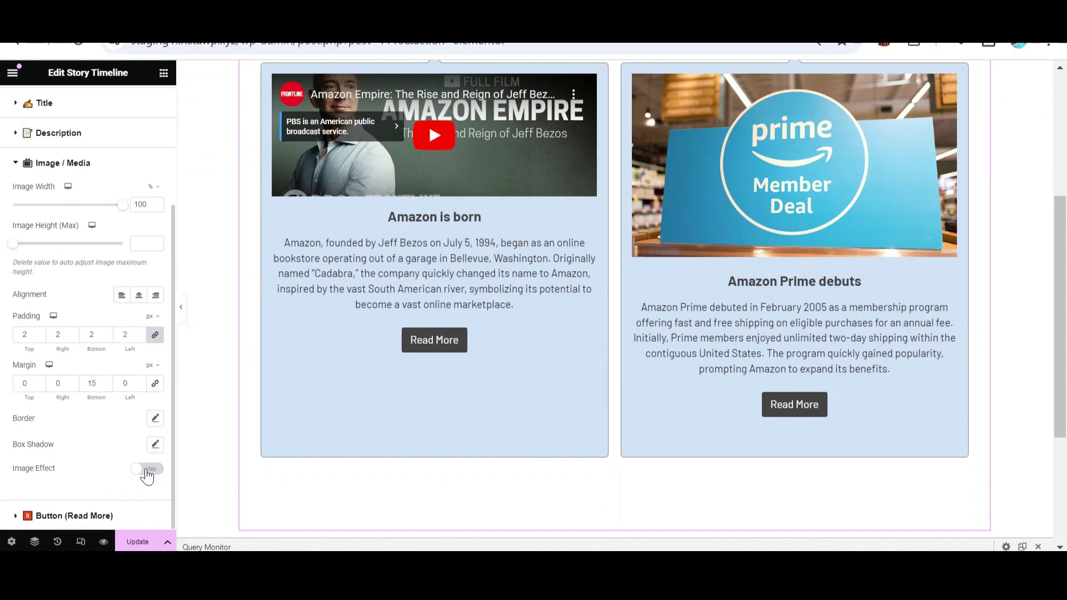
left_click(147, 472)
scroll(635, 407, "up", 2)
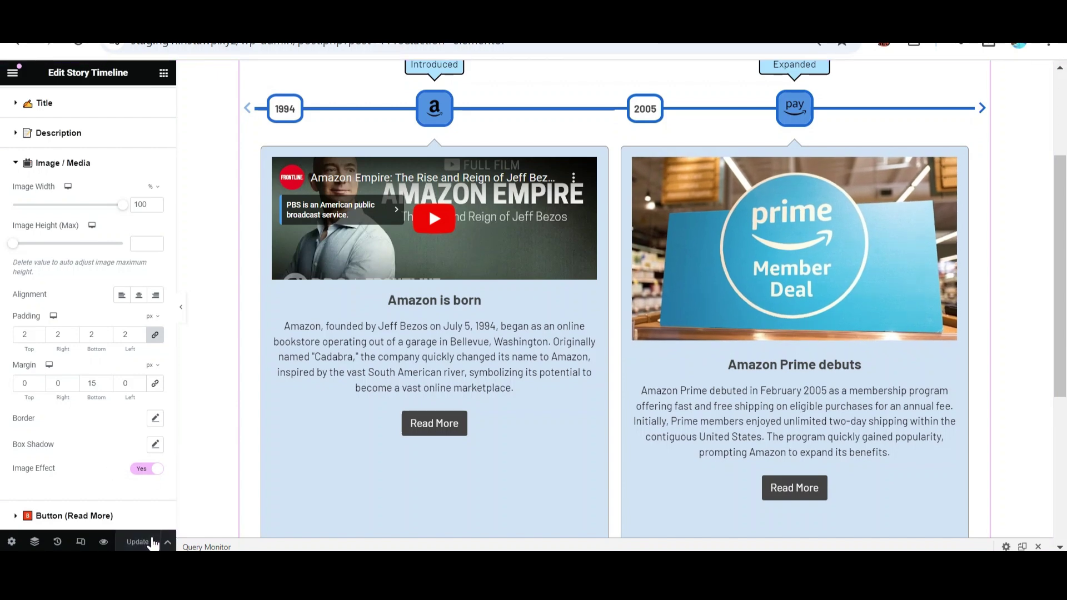
Preview the About Us page live and enlarge the Prime Member Deal image in its popup
left_click(103, 541)
scroll(728, 366, "down", 2)
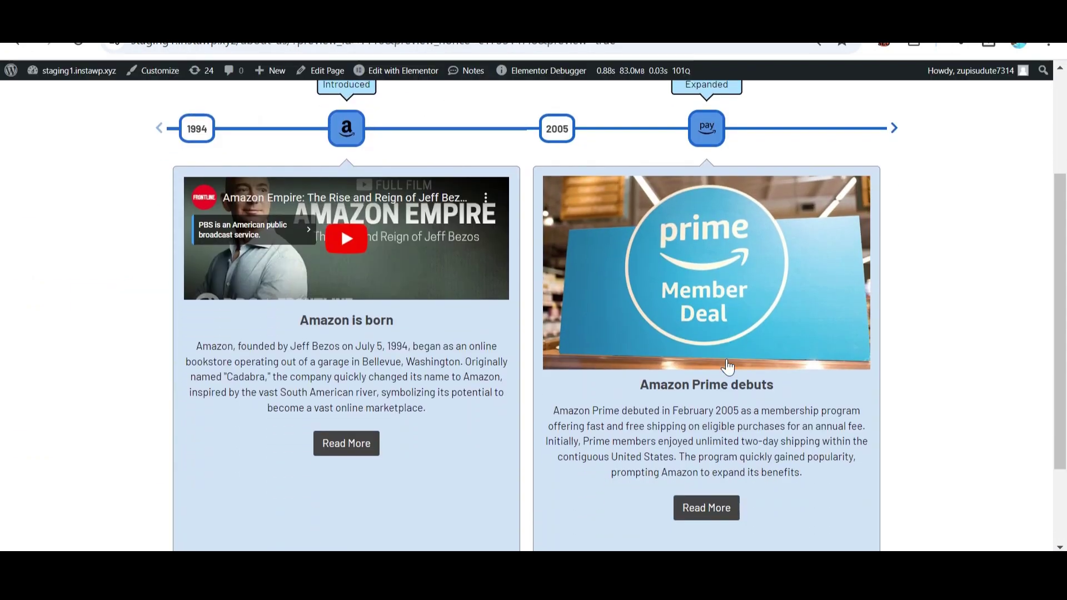
left_click(691, 306)
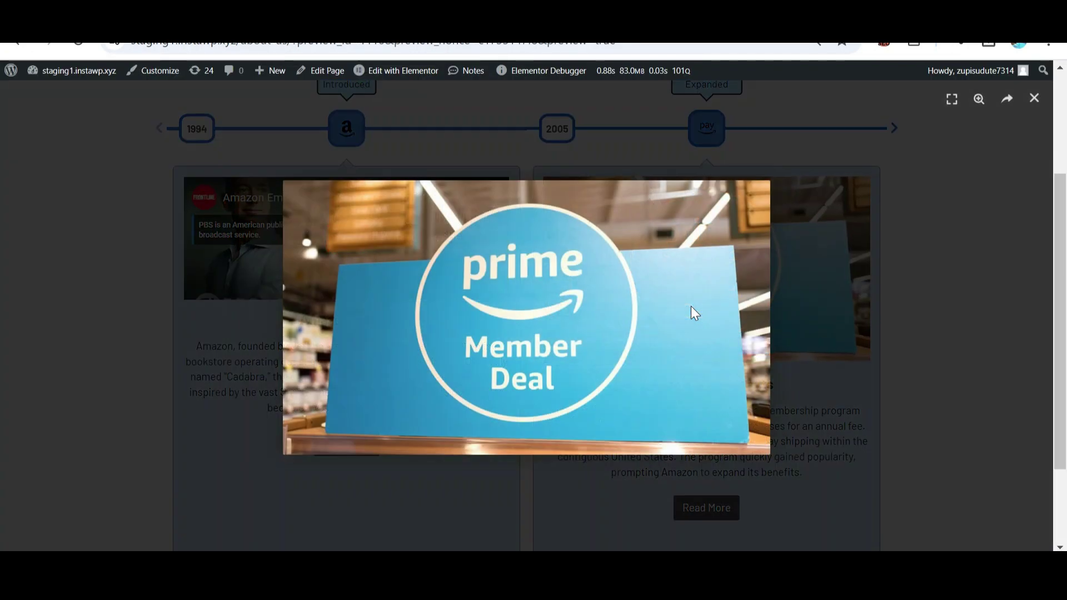